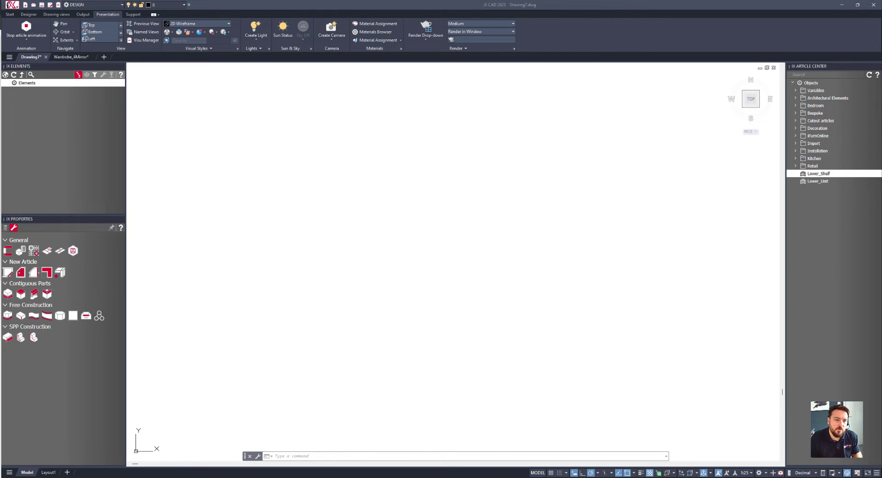
Switch to the Wardrobe_4Mirror drawing and animate both door sections open to examine the wardrobe's interior and drawers
left_click(73, 57)
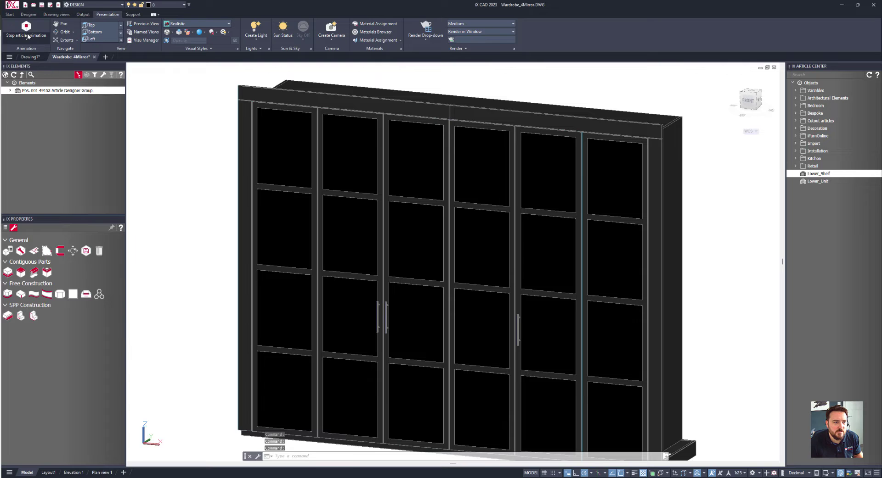
left_click(27, 36)
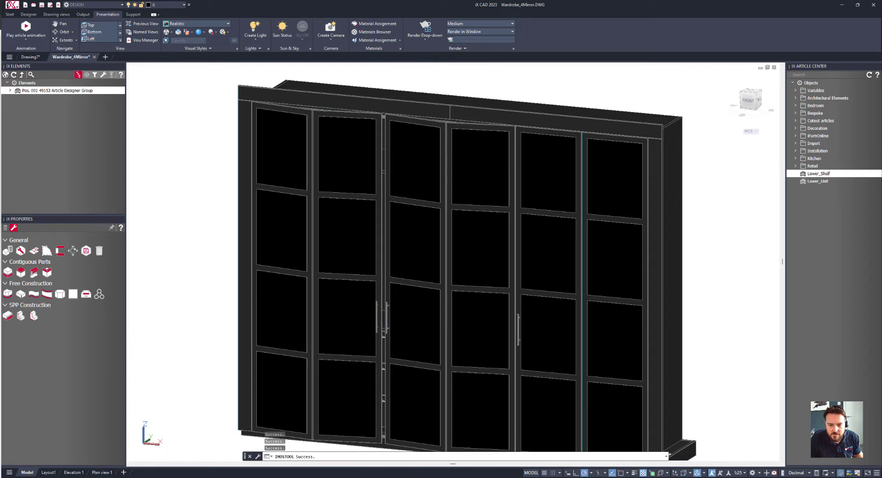
left_click(18, 30)
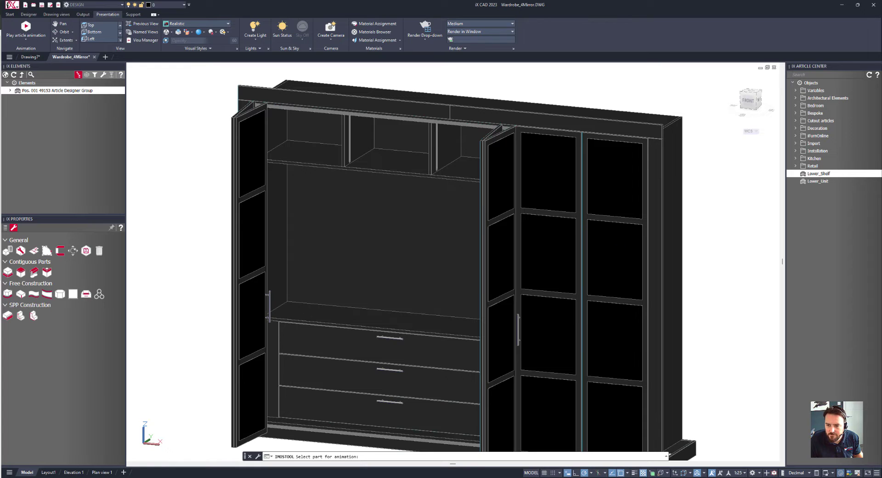
left_click(588, 229)
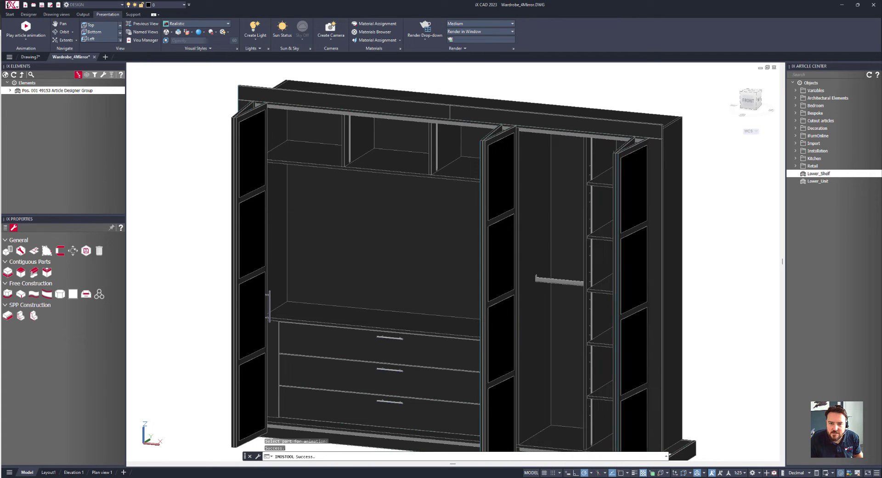
key("Escape")
middle_click_drag(339, 146, 358, 257, "shift")
middle_click_drag(213, 405, 353, 404, "shift")
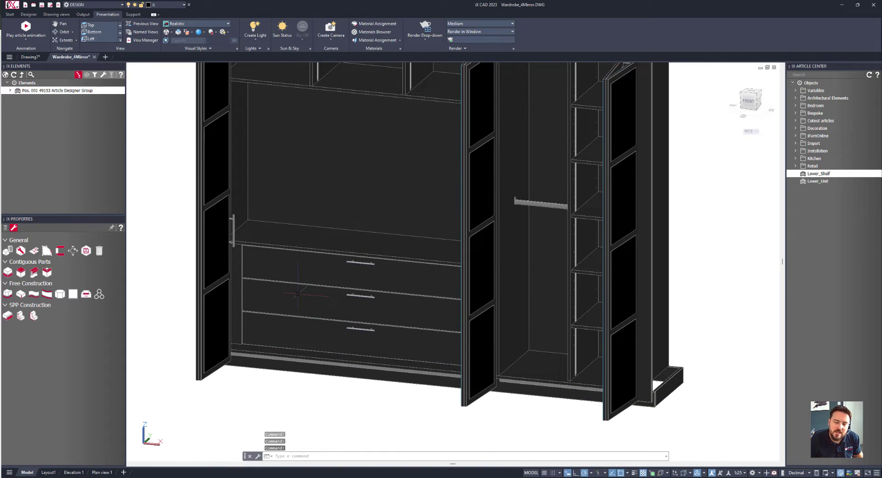
mouse_move(297, 294)
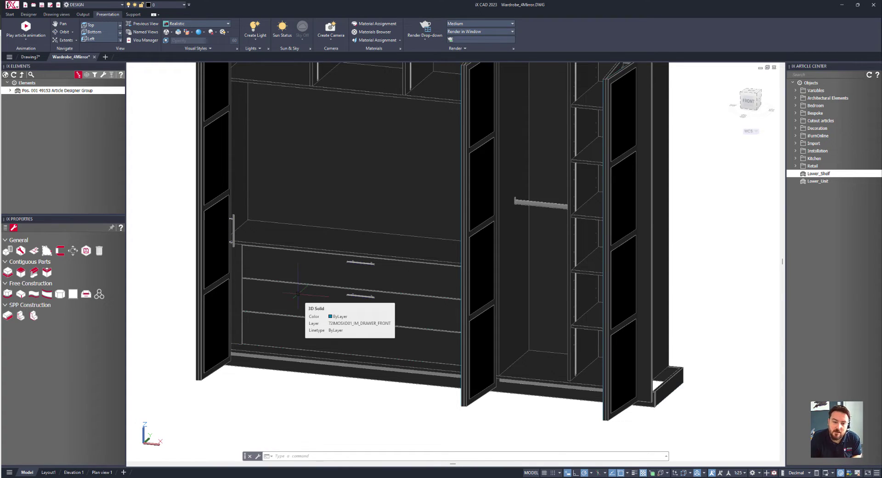
middle_click_drag(288, 283, 315, 402, "shift")
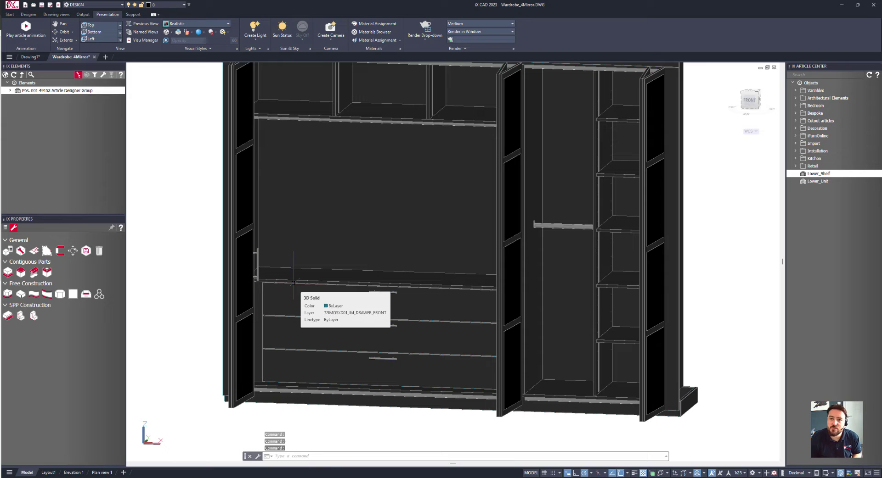
Place a new Article Designer article in the empty Drawing7 drawing with height 2500, width 1500 and depth 600
left_click(26, 57)
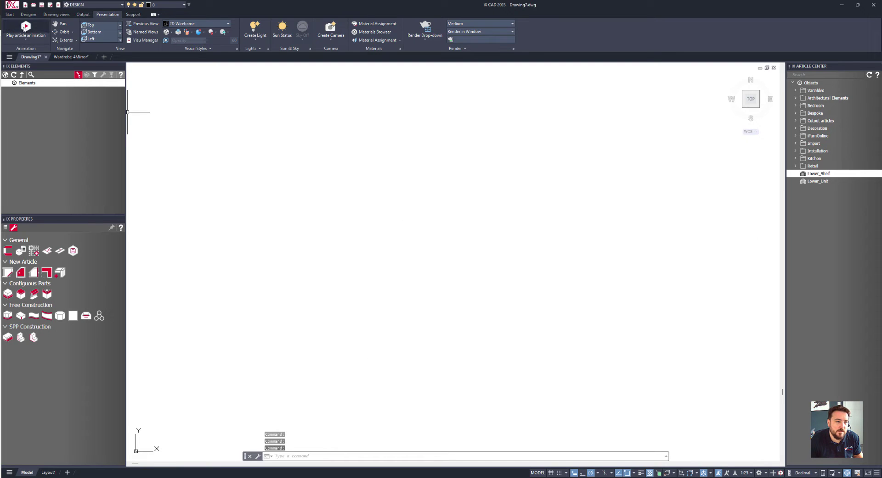
left_click(28, 14)
left_click(21, 26)
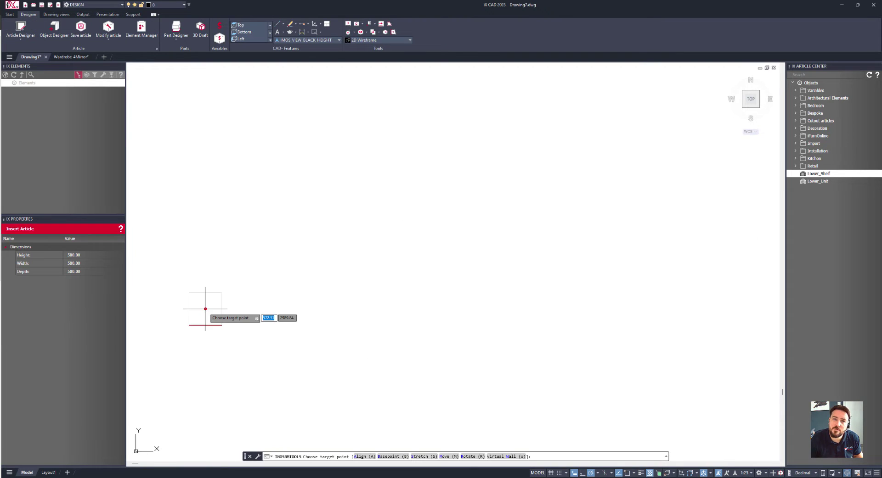
left_click(85, 257)
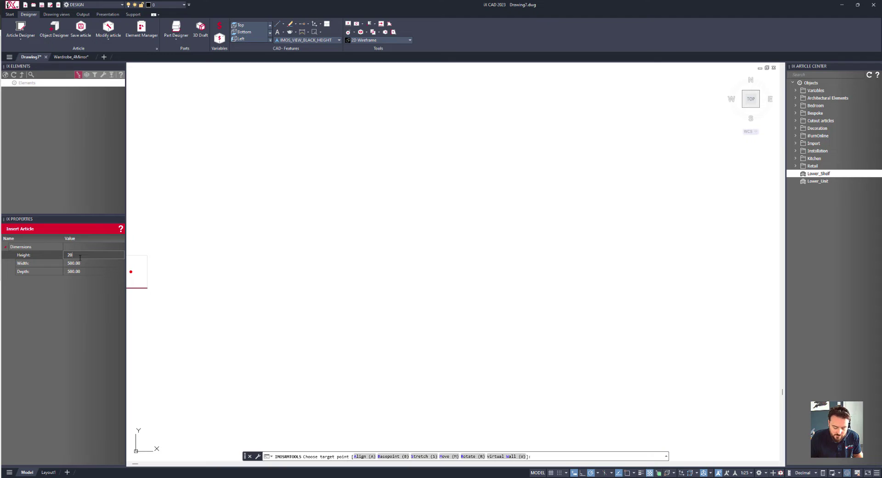
type("2500")
key("Return")
left_click(84, 264)
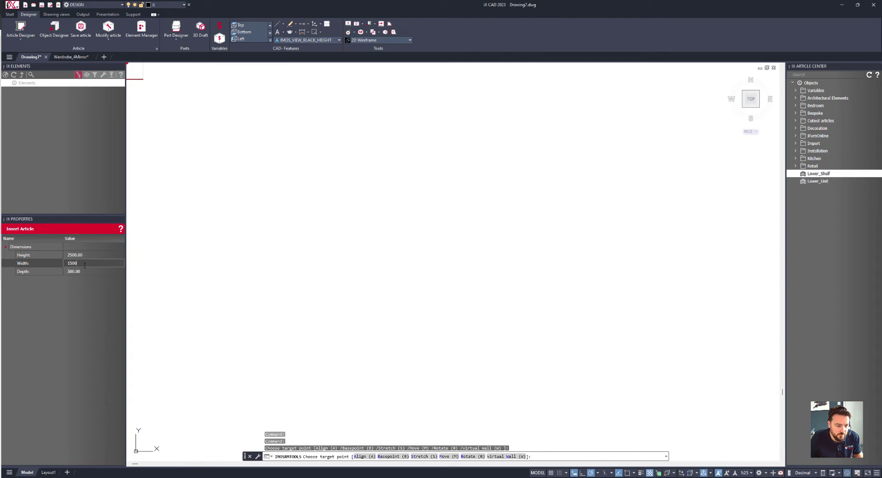
key("Return")
left_click(57, 273)
type("600")
key("Return")
left_click(321, 282)
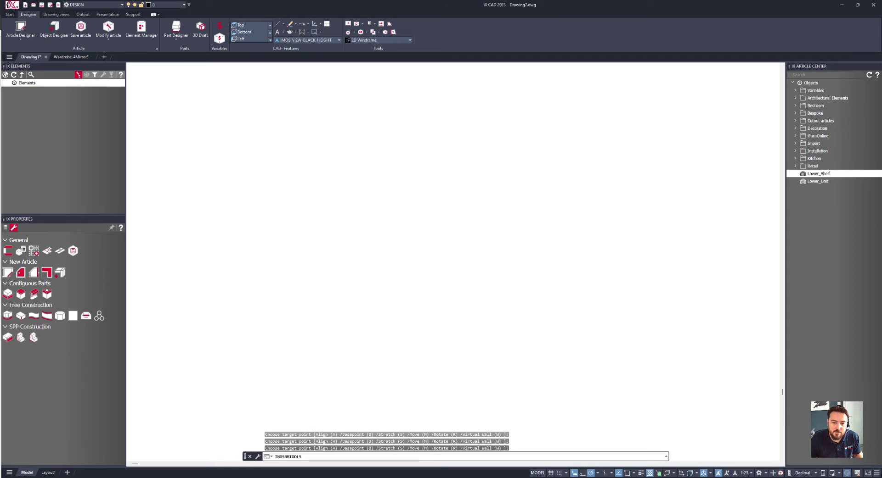
left_click(268, 296)
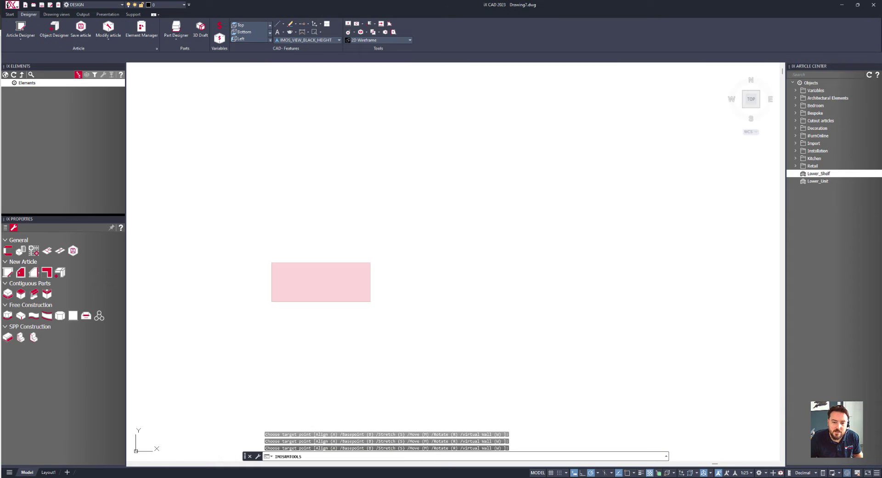
Set the visual style to Realistic and show the new article in a 3D view
middle_click(292, 293)
left_click(362, 40)
left_click(388, 80)
middle_click_drag(358, 285, 349, 256, "shift")
Assign the Wardrobe design parameter and the CR_1_Bedroom_Tall construction rules to the article
left_click(74, 265)
type("Wardrobe")
left_click(75, 273)
type("CR_1_Bedroom_Tall")
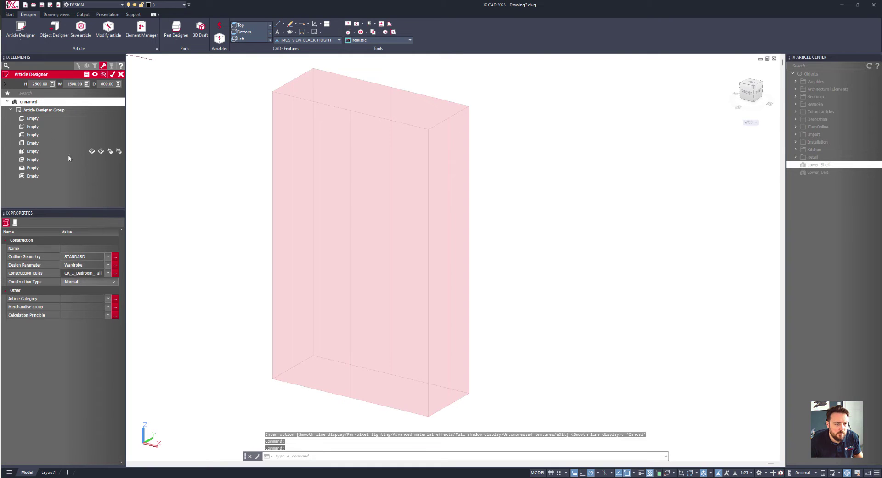
Add the top shelf, bottom shelf, left and right side panels and back panel to the wardrobe carcass
left_click(21, 118)
left_click(22, 127)
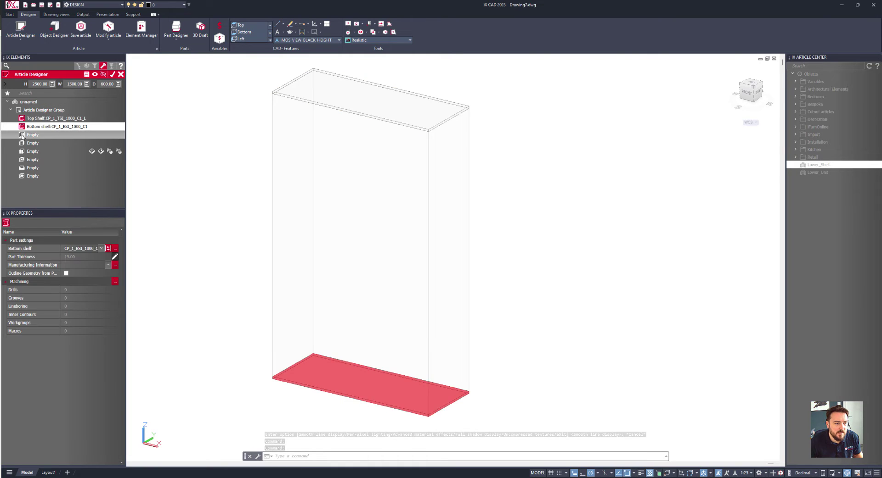
left_click(22, 136)
left_click(22, 143)
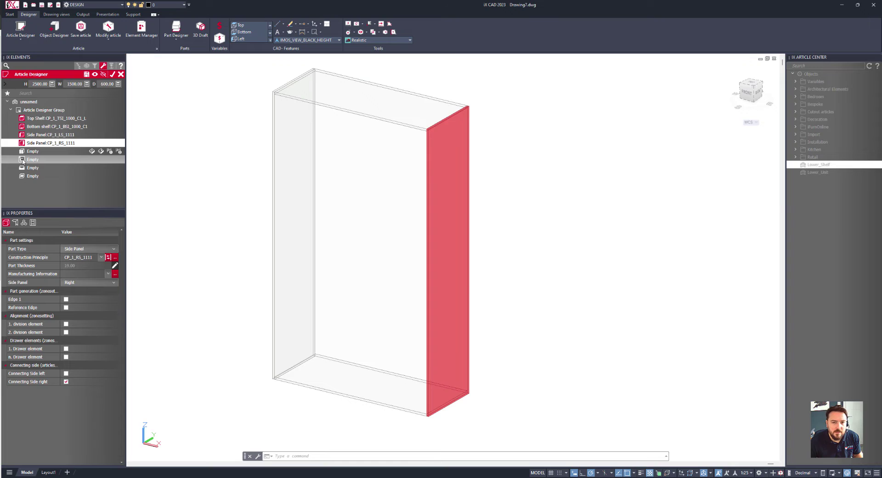
left_click(22, 159)
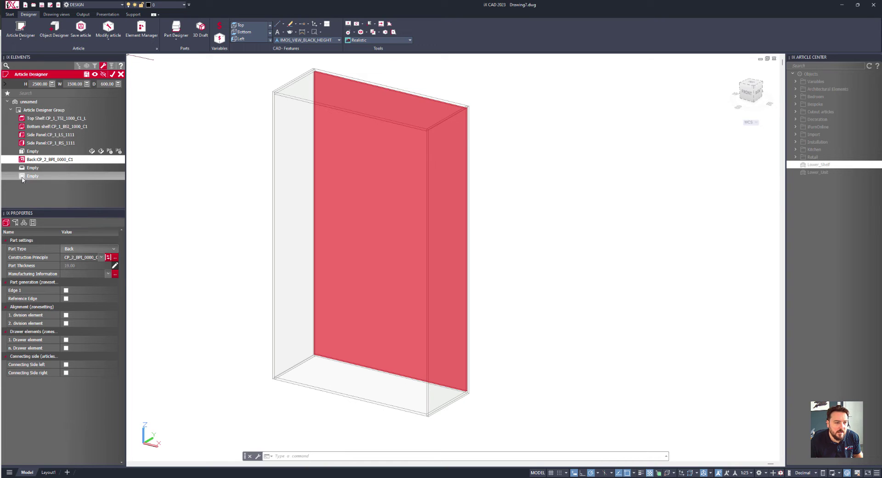
Enable base construction for the whole article and set its base principle to WD_RAFT
left_click(28, 101)
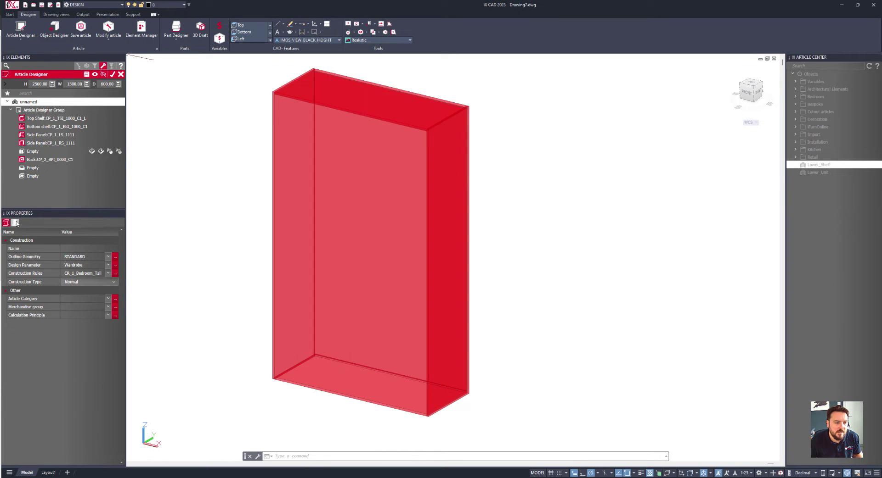
left_click(84, 250)
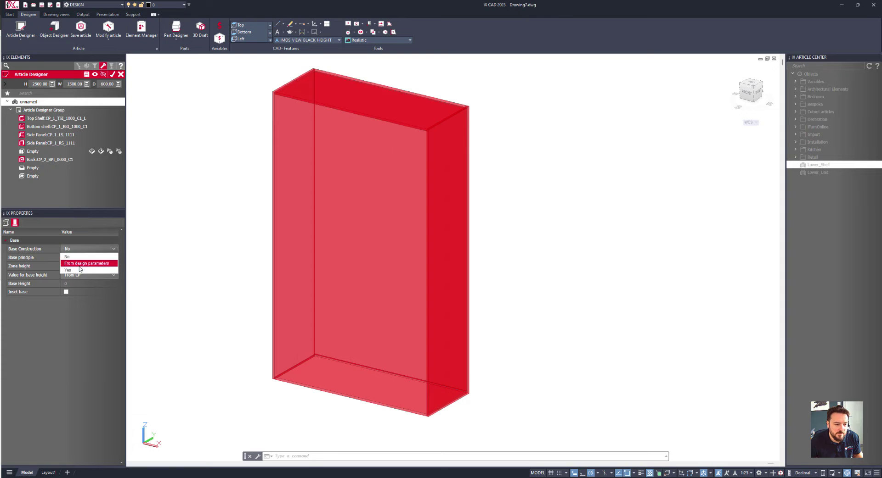
left_click(82, 269)
left_click(101, 259)
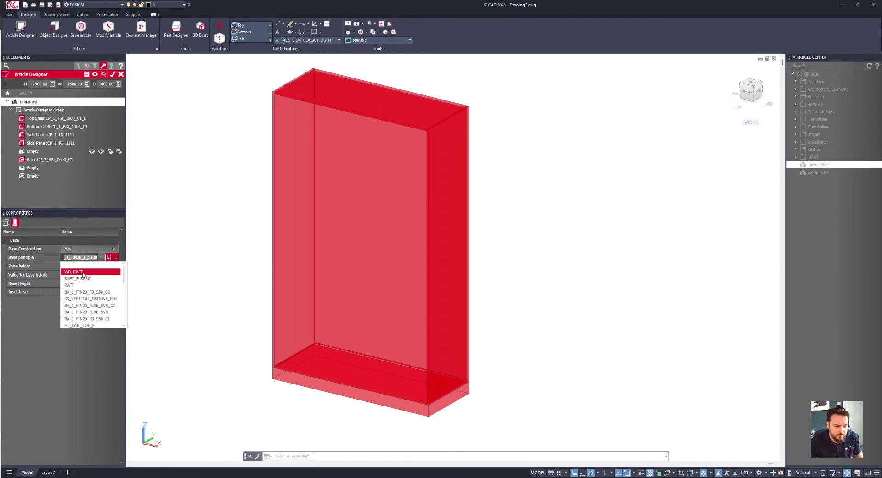
left_click(83, 272)
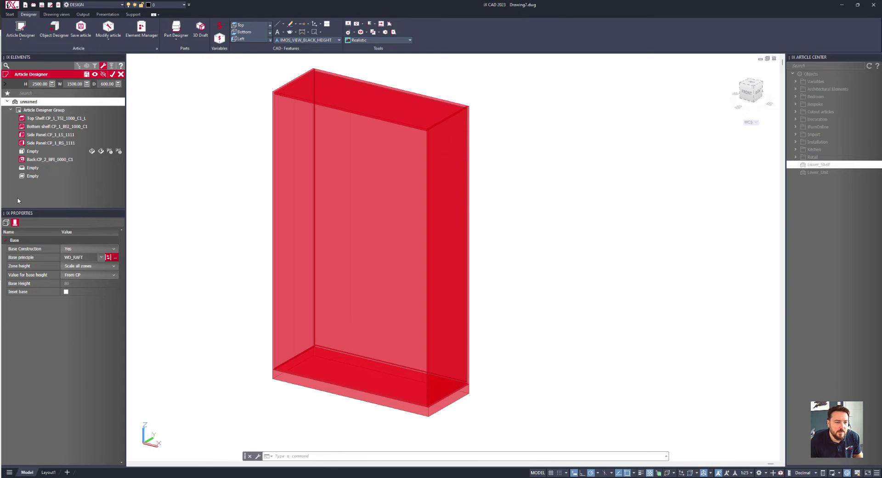
Divide the carcass interior with a fixed shelf, using a linear division of 1:400mm
left_click(32, 176)
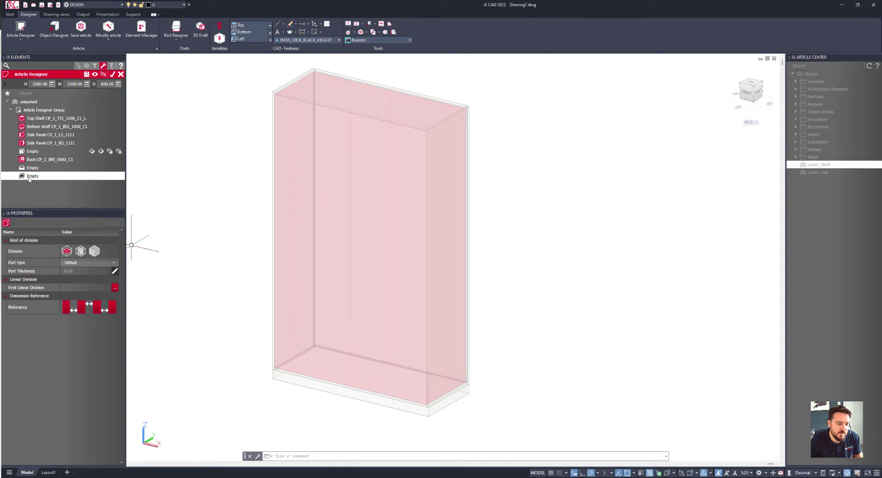
left_click(75, 264)
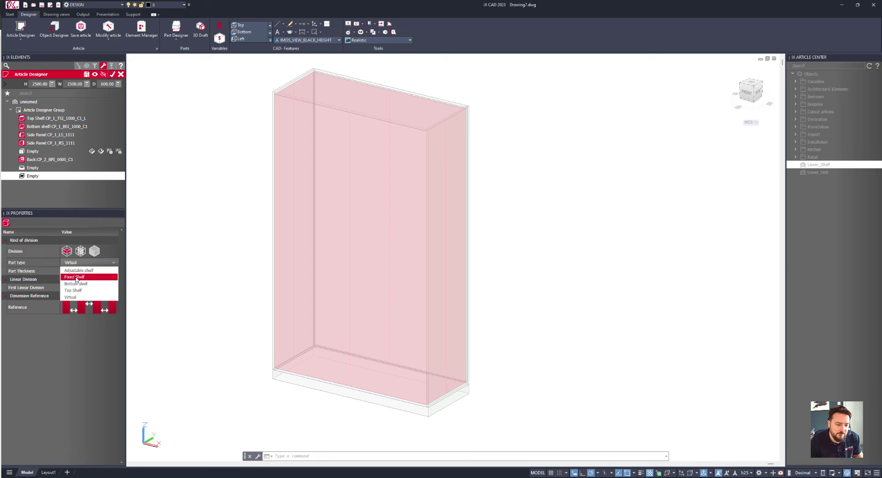
left_click(76, 280)
left_click(80, 313)
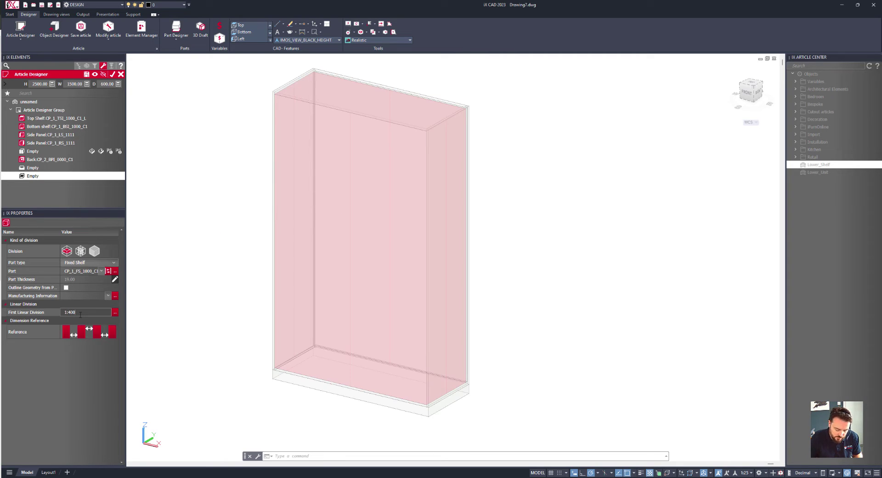
key("Return")
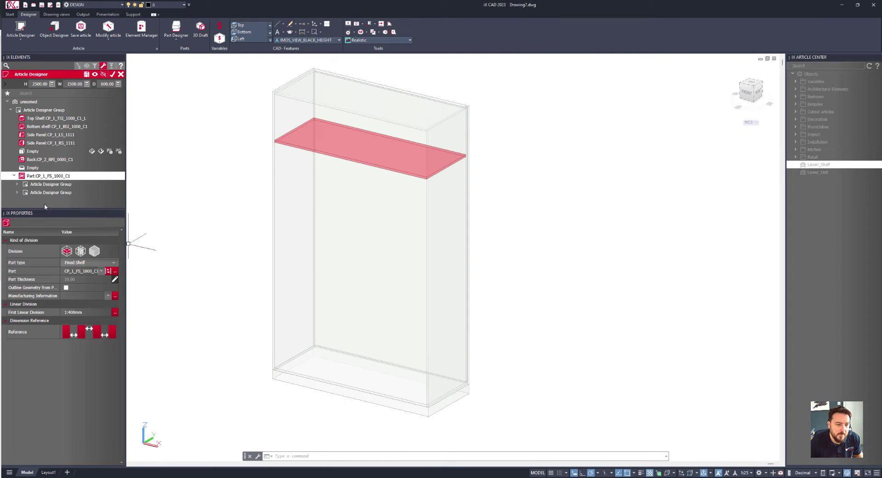
Split the compartment above the fixed shelf with a vertical partition, using a linear division of 1:1
double_click(42, 185)
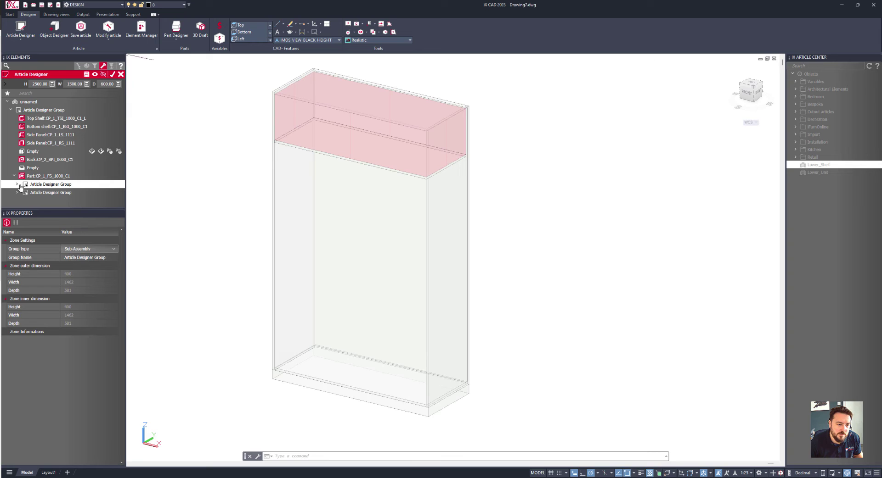
scroll(44, 202, "down", 2)
left_click(39, 196)
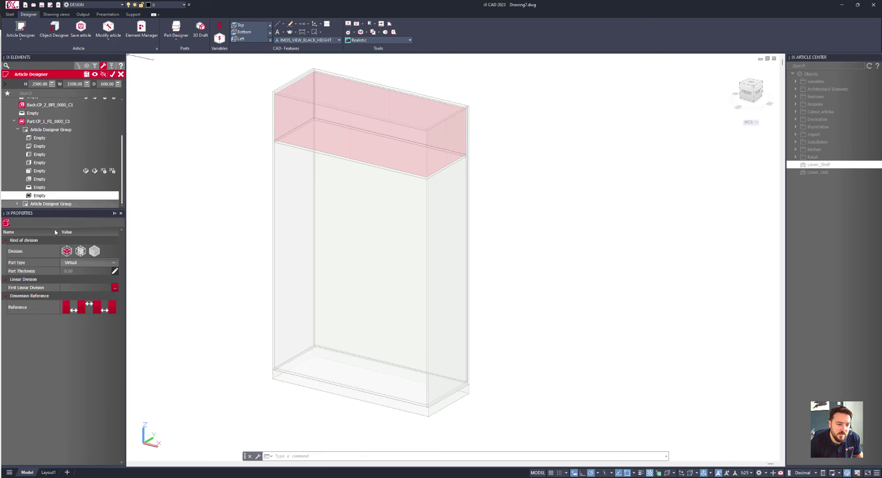
left_click(84, 263)
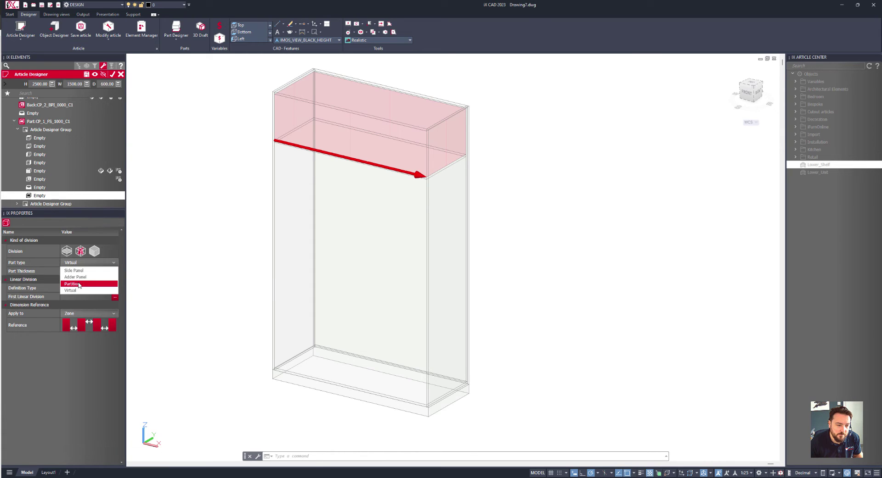
left_click(80, 286)
left_click(75, 314)
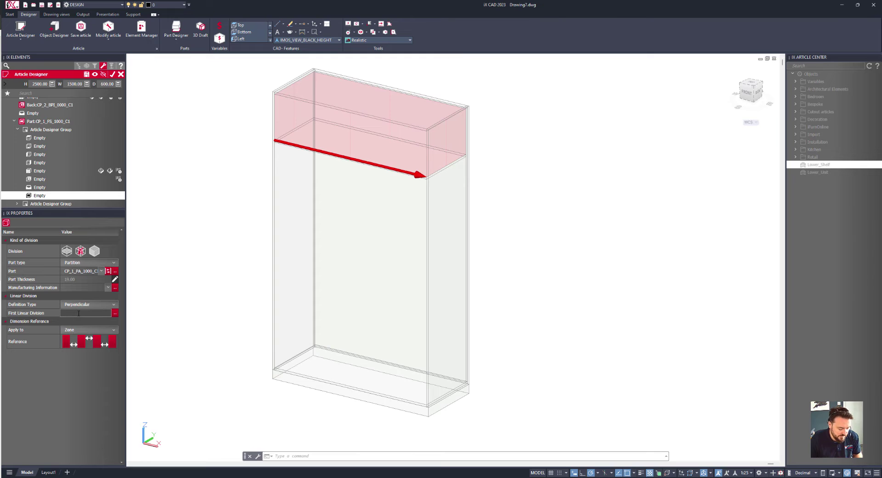
key("Return")
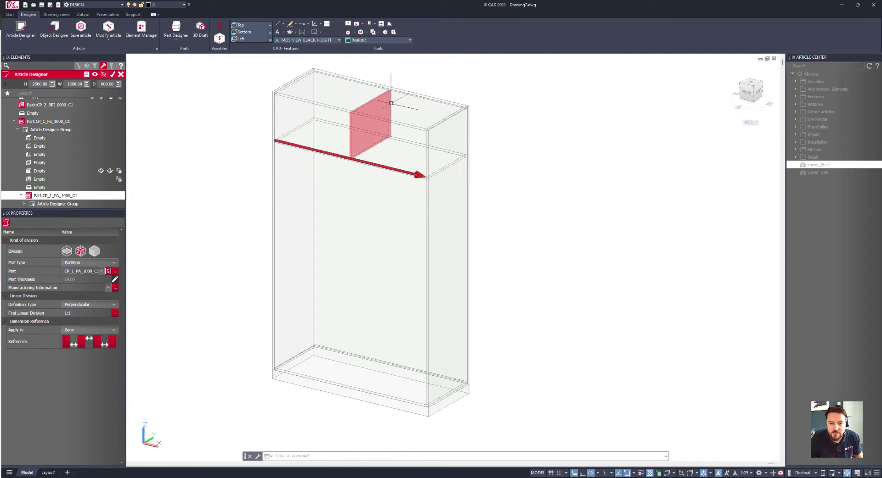
Divide the compartment below the fixed shelf with a virtual horizontal division of 700mm:1 and select its lower zone
left_click(340, 248)
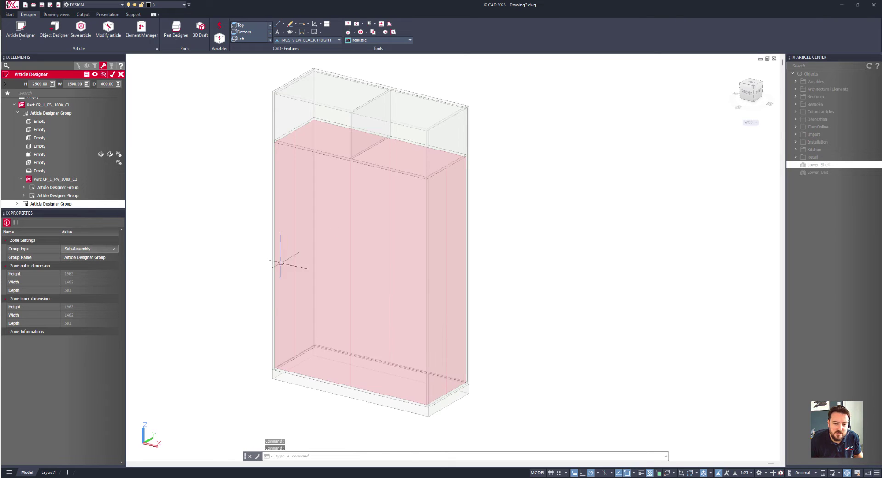
left_click(18, 204)
left_click(45, 204)
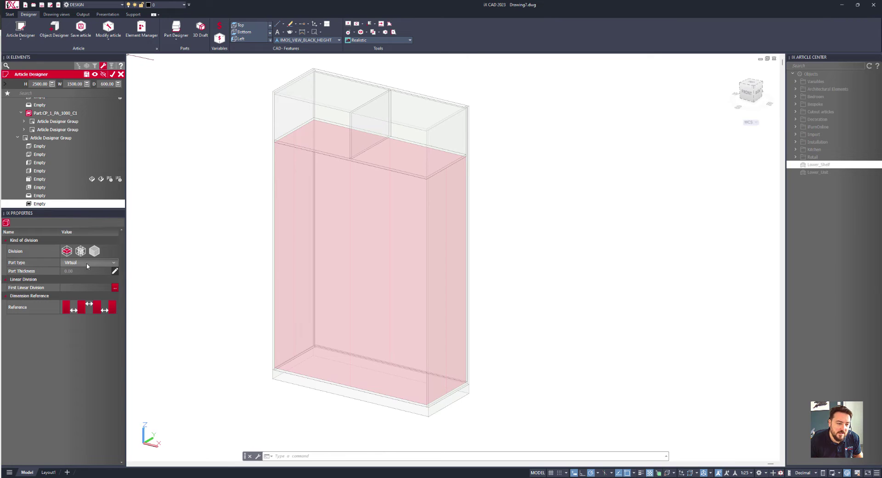
left_click(86, 287)
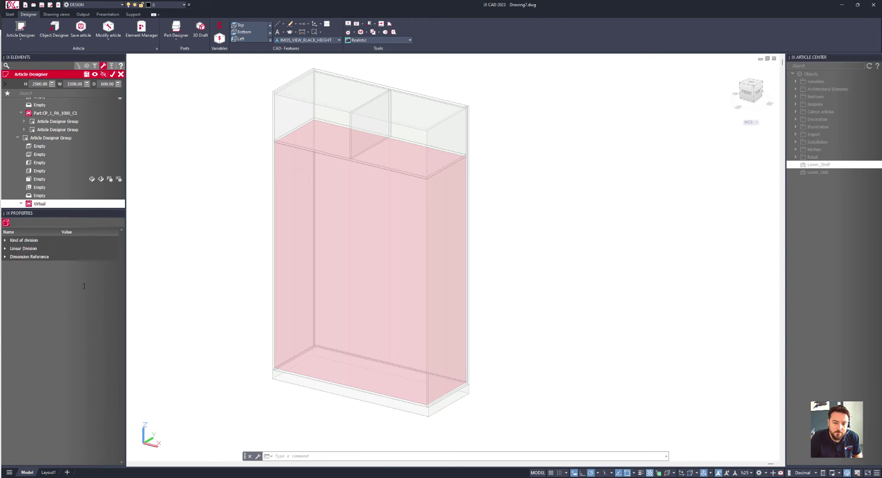
key("Return")
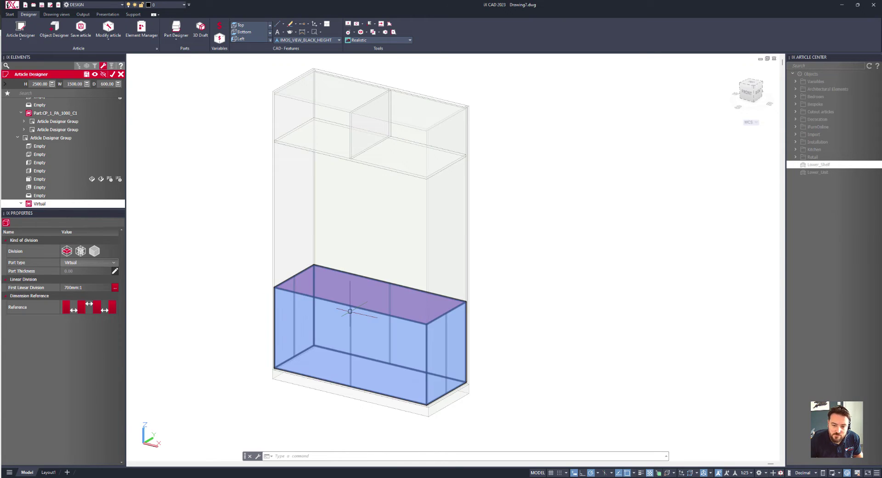
left_click(350, 321)
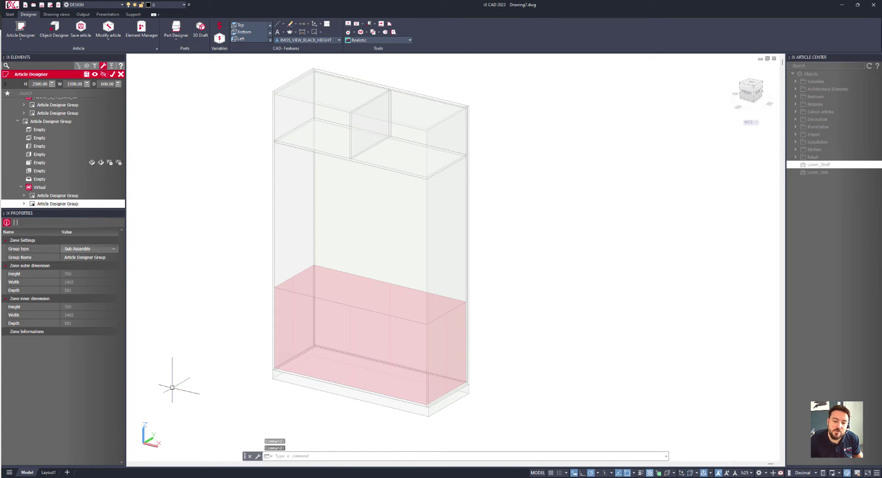
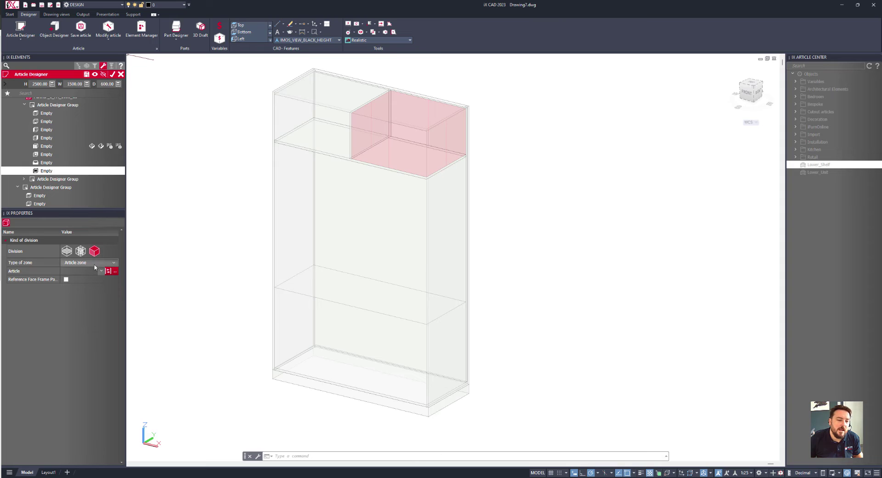
Fill the upper right compartment with the Lower_Shelf article and copy that zone onto the upper left compartment
left_click(101, 272)
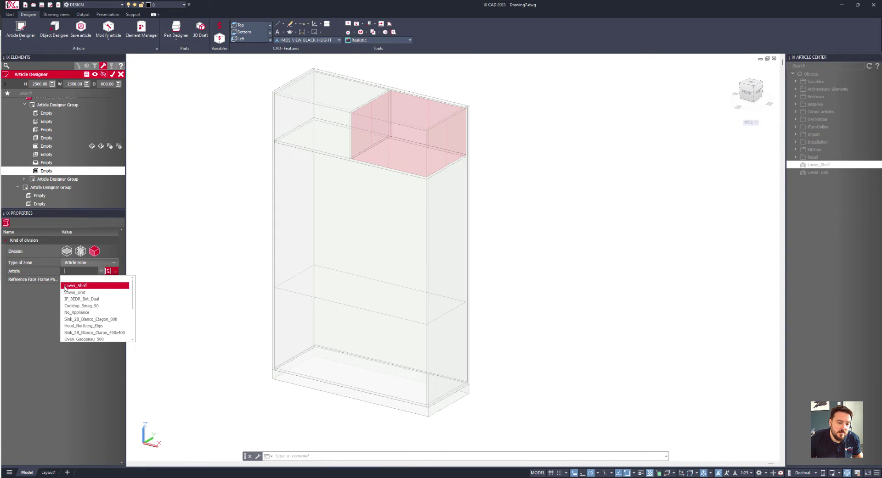
left_click(84, 286)
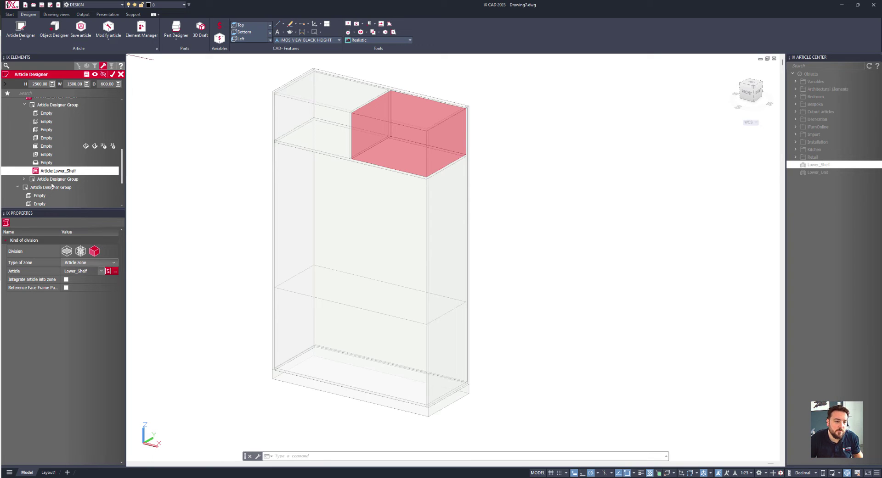
right_click(53, 108)
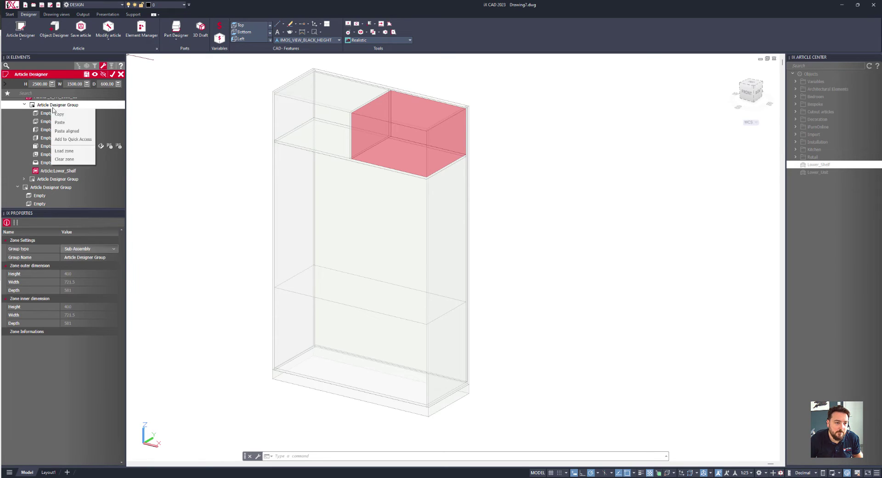
left_click(59, 114)
right_click(50, 179)
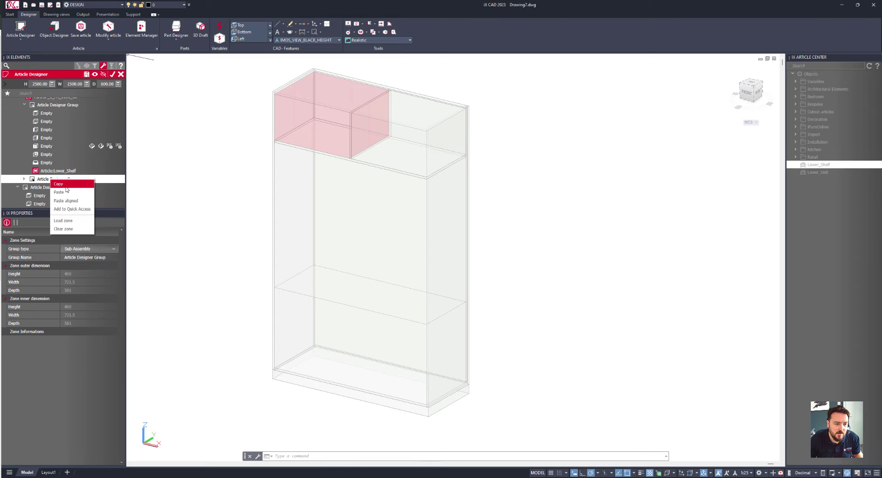
left_click(63, 193)
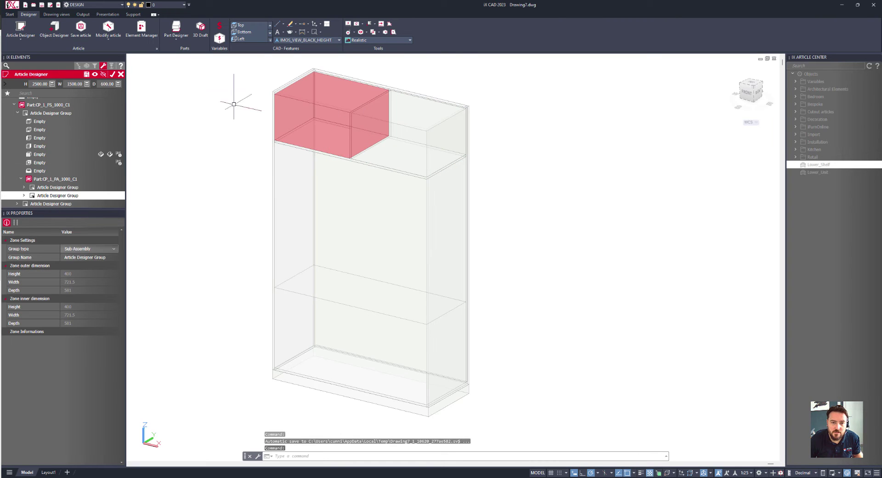
Complete the article design and generate the wardrobe in the drawing
scroll(364, 183, "up", 3)
middle_click_drag(364, 191, 372, 204)
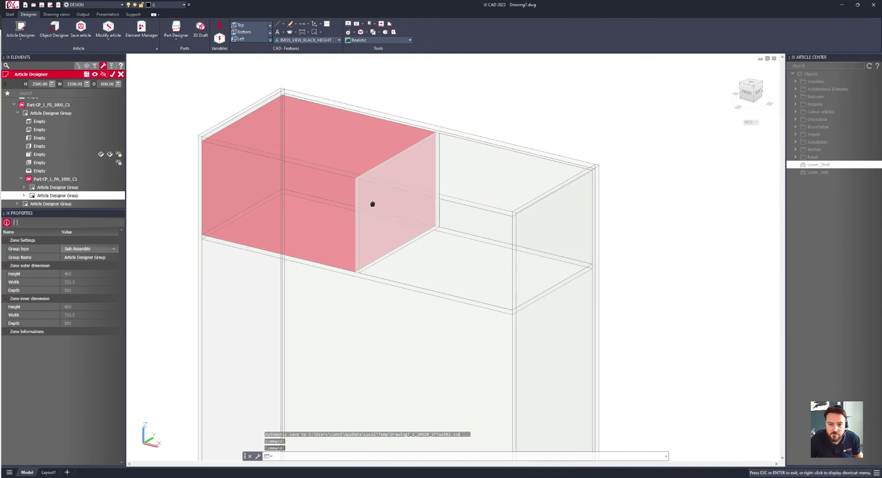
left_click(113, 75)
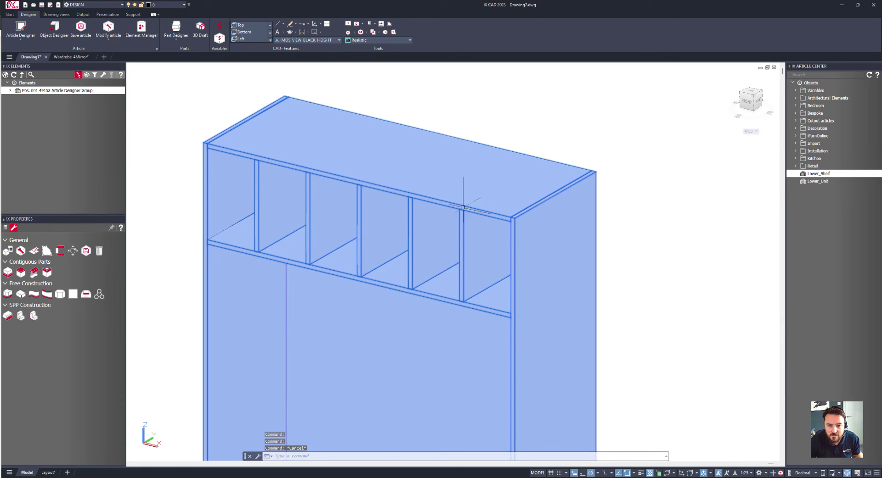
middle_click_drag(399, 208, 285, 239, "shift")
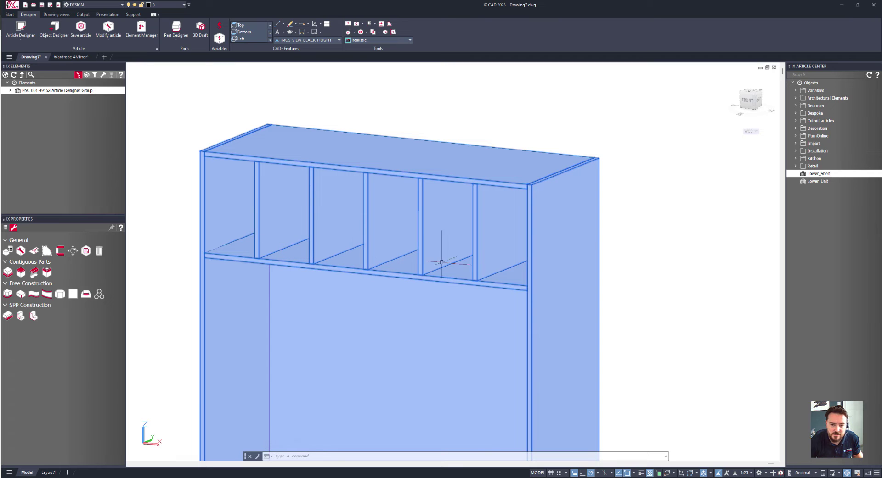
Switch the visualization mode to Modus - 6 so interior parts and connectors are displayed, and inspect the upper shelf compartments
left_click(58, 5)
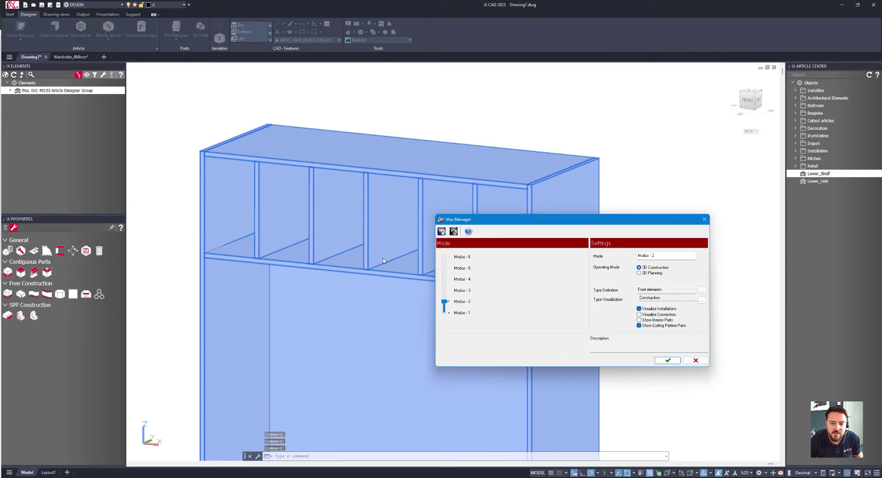
left_click(448, 268)
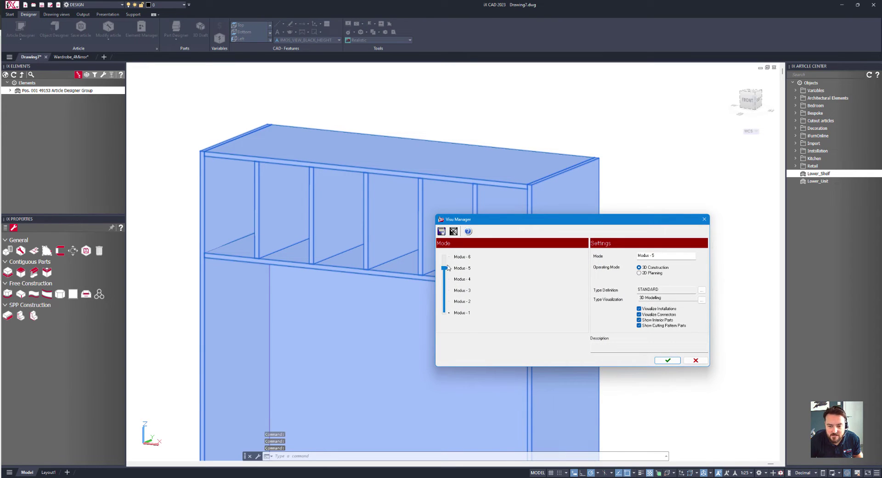
left_click(666, 361)
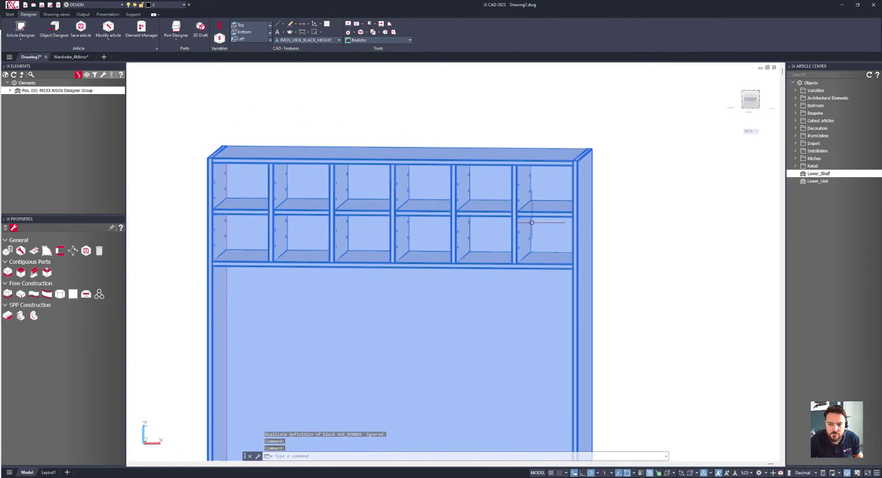
middle_click_drag(535, 215, 390, 225)
key("Escape")
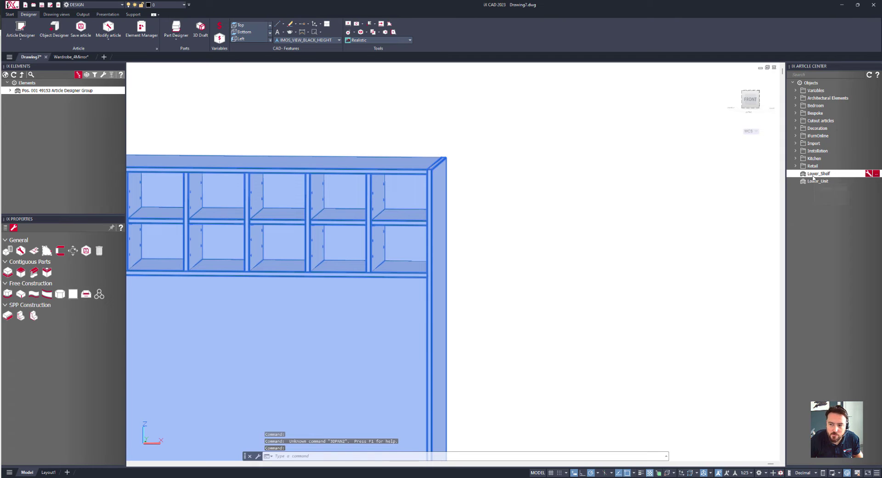
Insert the Lower_Shelf article on its own beside the wardrobe and compare it with the upper compartments
mouse_move(813, 178)
left_mouse_down()
mouse_move(773, 122)
mouse_move(626, 278)
left_mouse_up()
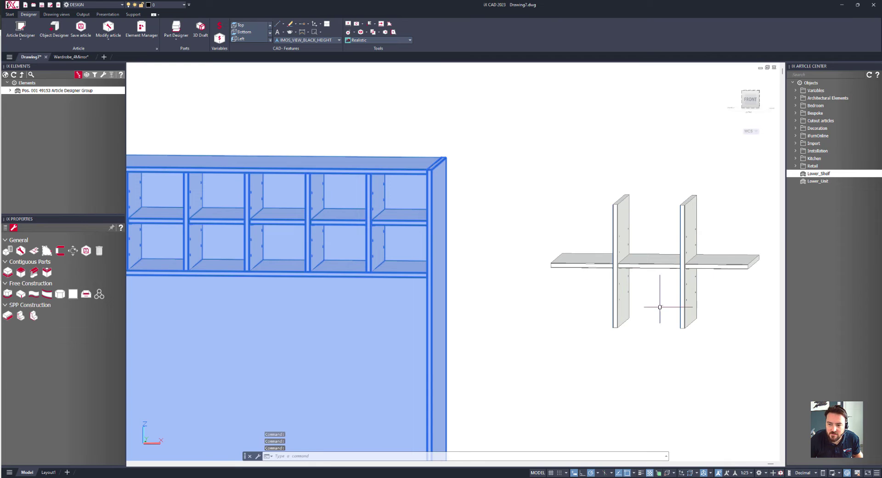
middle_click_drag(658, 250, 391, 244, "shift")
scroll(657, 246, "down", 2)
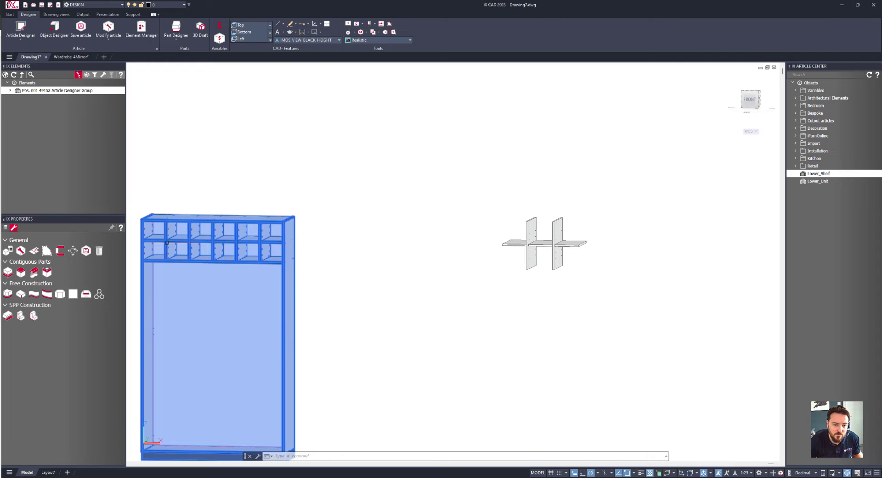
middle_click_drag(166, 242, 261, 249)
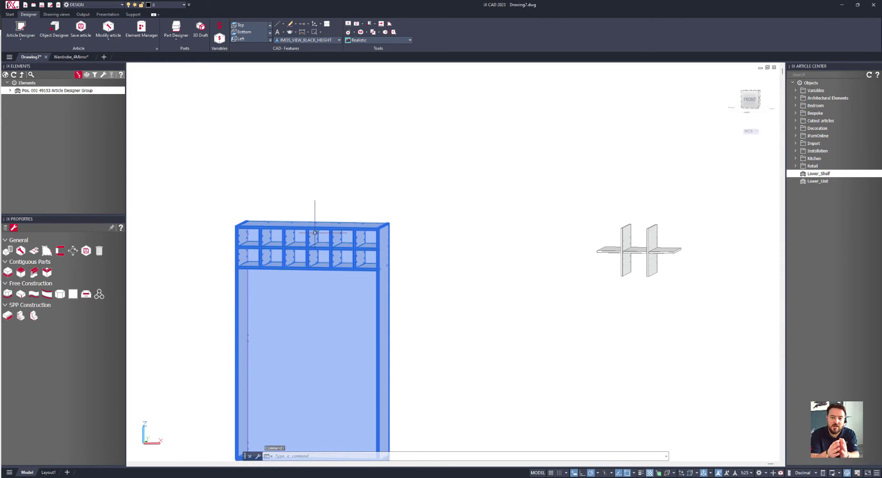
Modify the wardrobe article so the fixed shelf's linear division is 1:450mm, and regenerate it
right_click(305, 194)
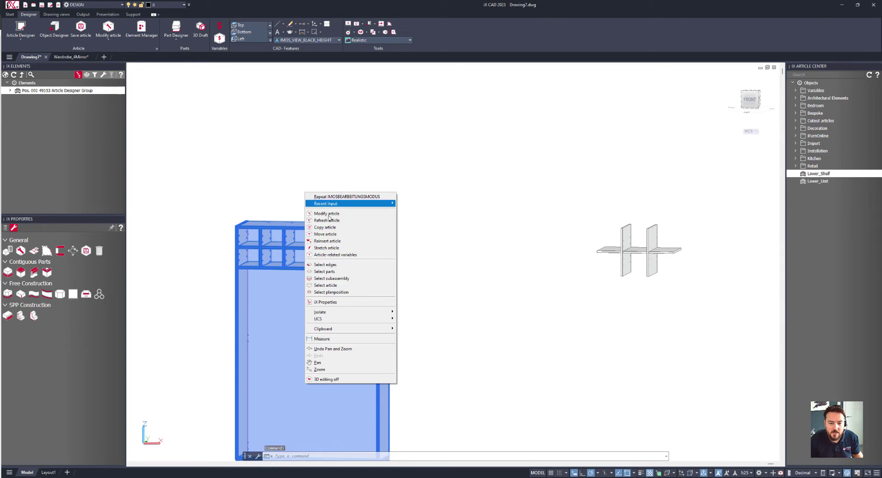
left_click(326, 214)
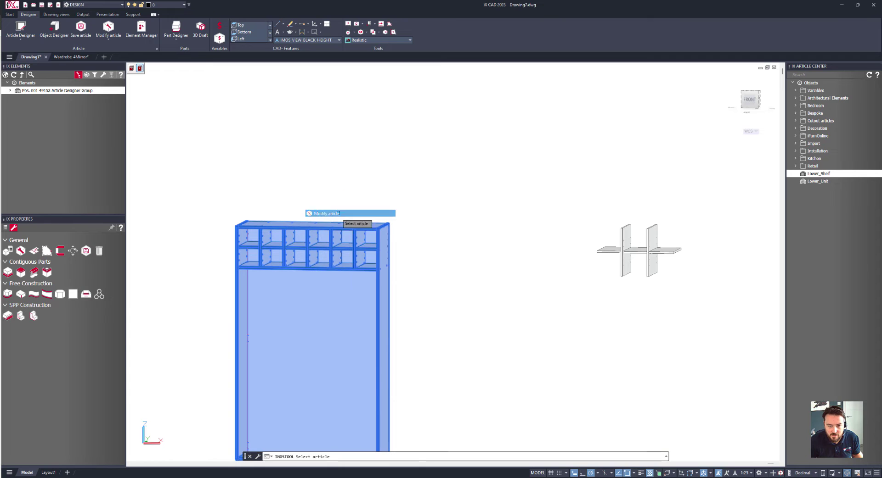
left_click(314, 270)
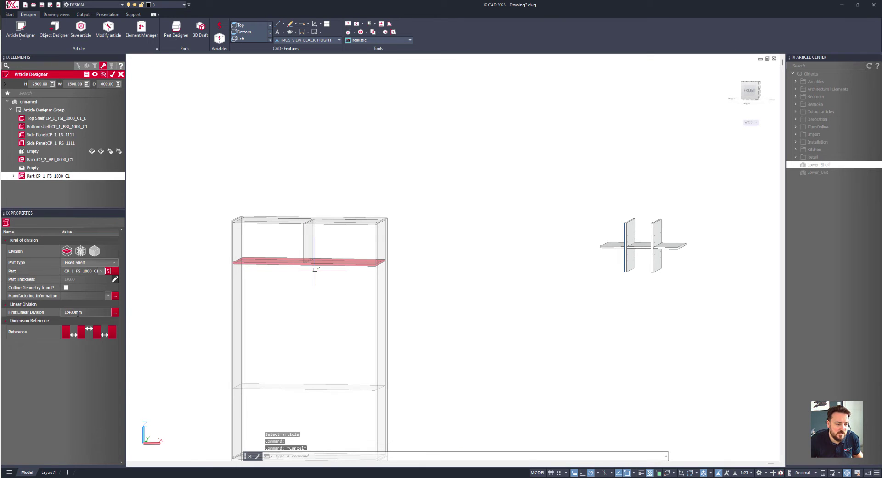
left_click(71, 313)
key("Return")
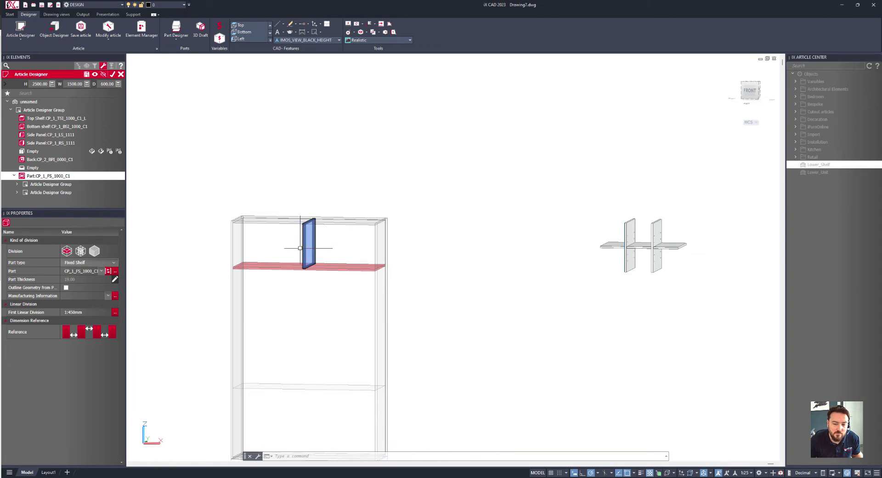
left_click(113, 74)
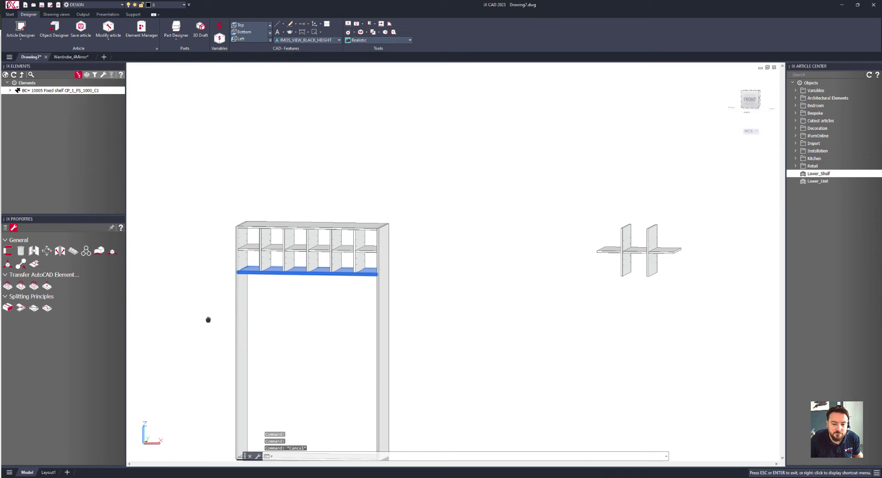
Delete the standalone Lower_Shelf article beside the wardrobe
scroll(312, 323, "up", 2)
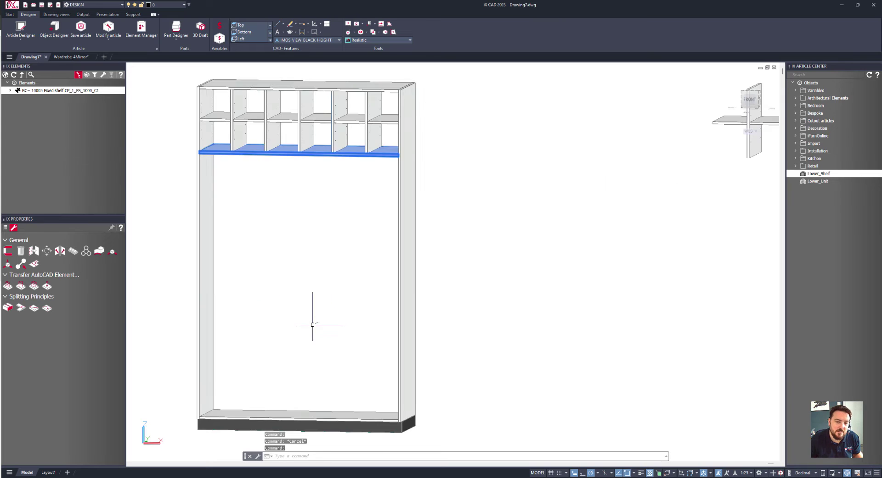
middle_click_drag(312, 325, 219, 289, "shift")
scroll(265, 362, "down", 3)
middle_click(285, 371)
scroll(271, 326, "down", 4)
left_click(479, 181)
left_click(472, 172)
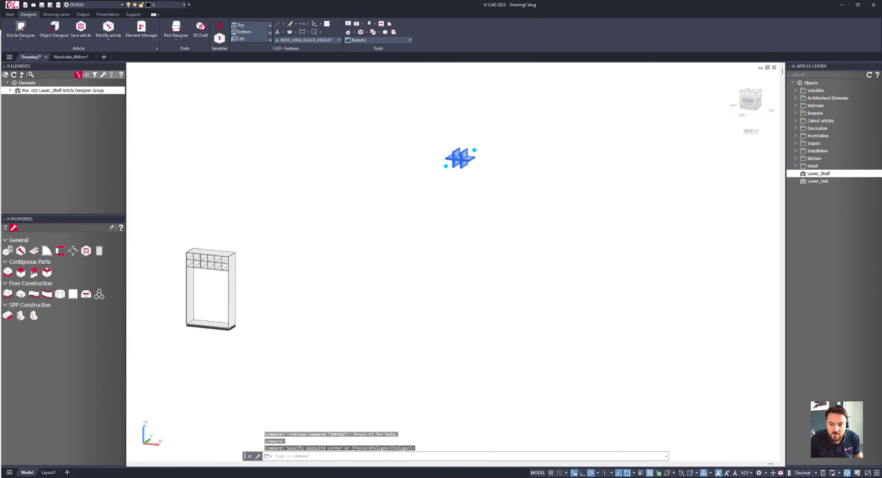
key("Delete")
Insert a new article in the empty space beside the wardrobe with height 800, width 1200 and depth 600
middle_click_drag(319, 334, 355, 301)
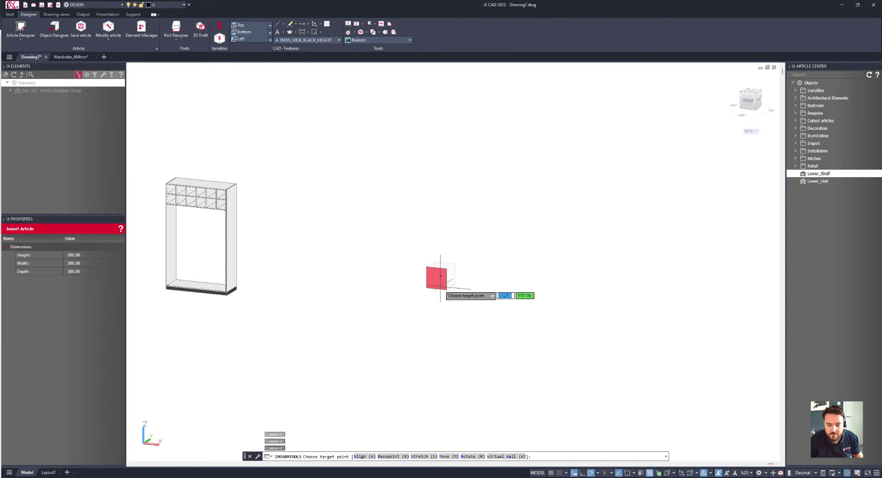
scroll(370, 305, "up", 5)
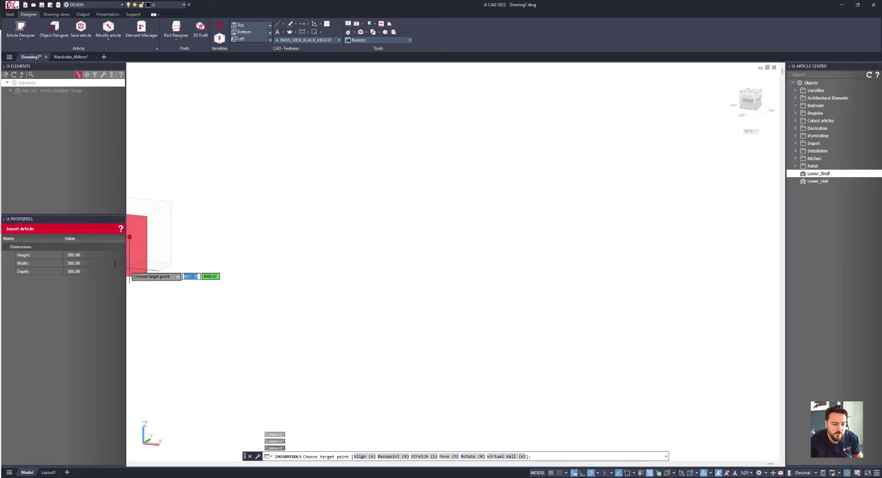
left_click(78, 255)
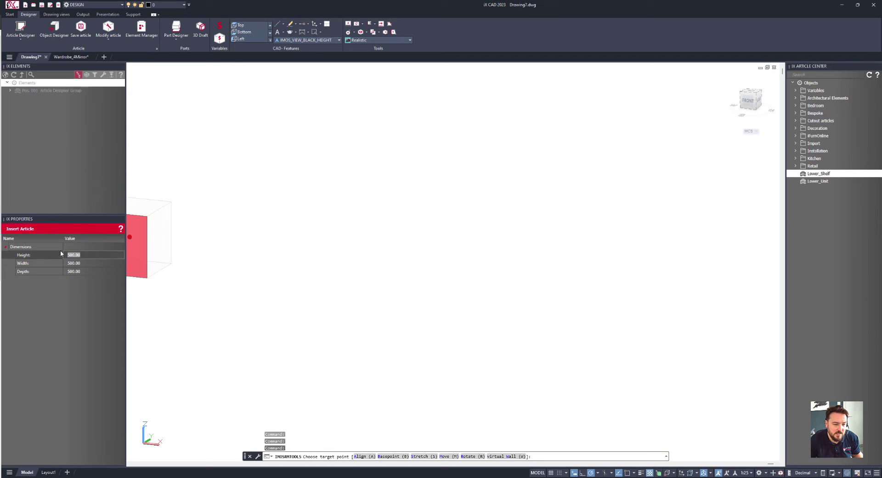
type("800")
key("Return")
left_click(89, 263)
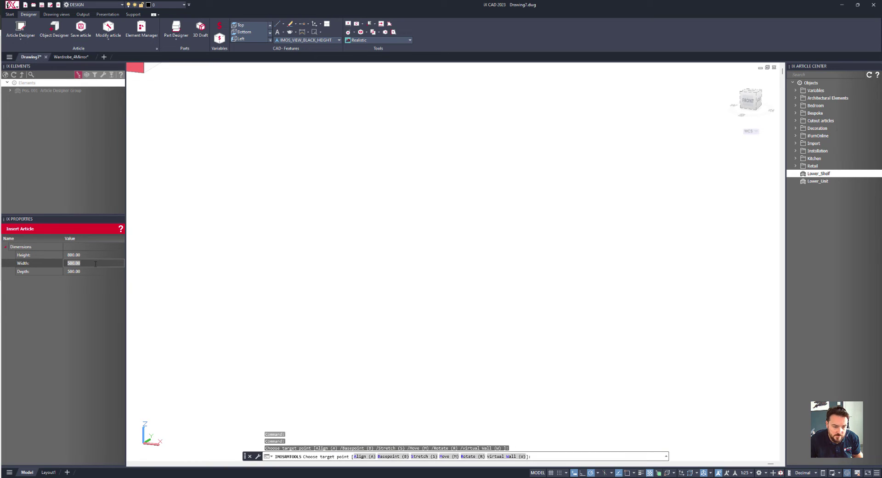
type("1200")
key("Return")
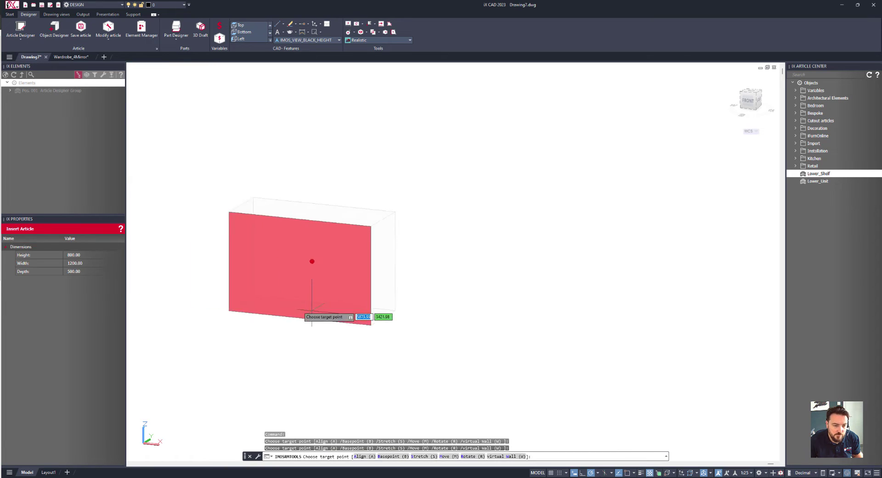
left_click(71, 271)
type("6")
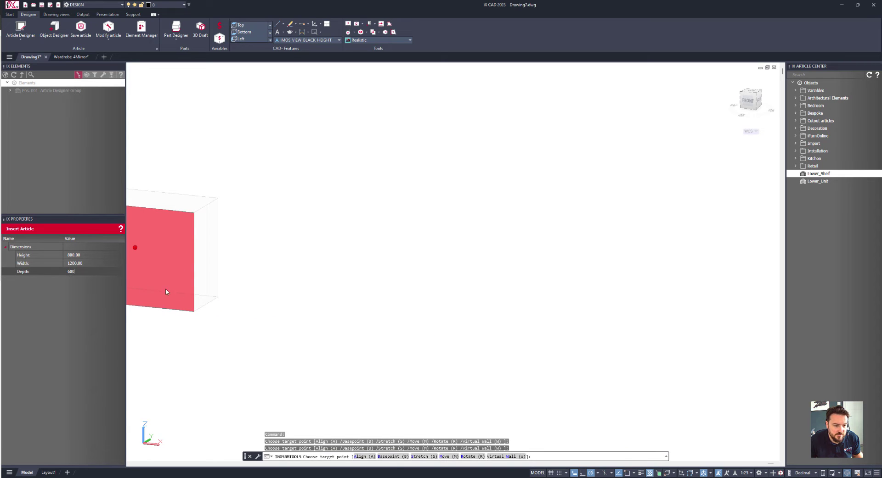
type("00")
key("Return")
left_click(324, 316)
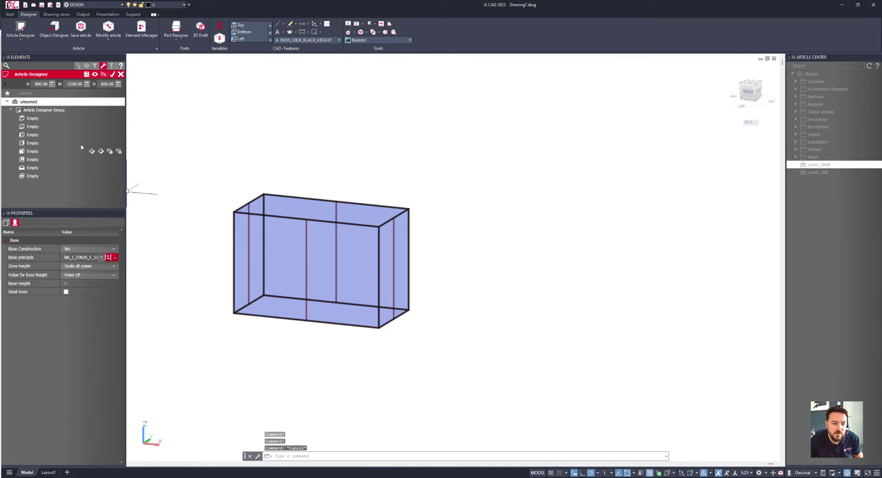
Add a top shelf to the new article and divide the space below it with virtual vertical divisions of 100mm:1:100mm
left_click(22, 118)
left_click(282, 227)
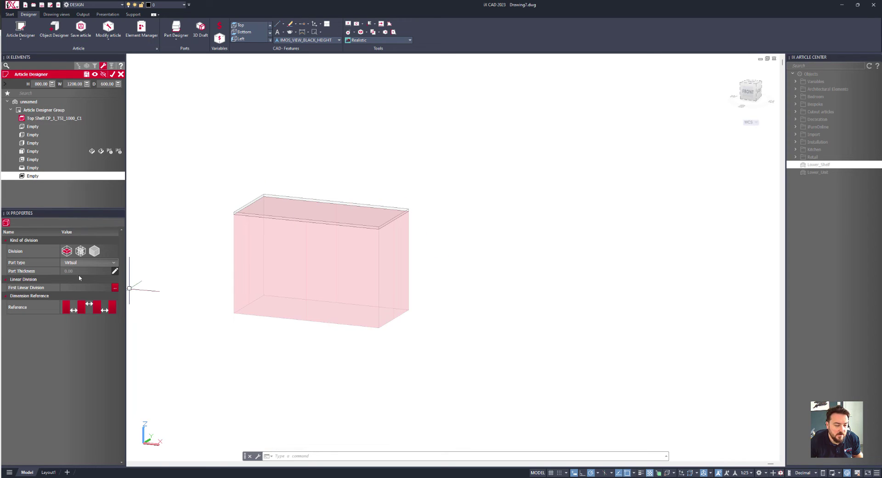
left_click(80, 288)
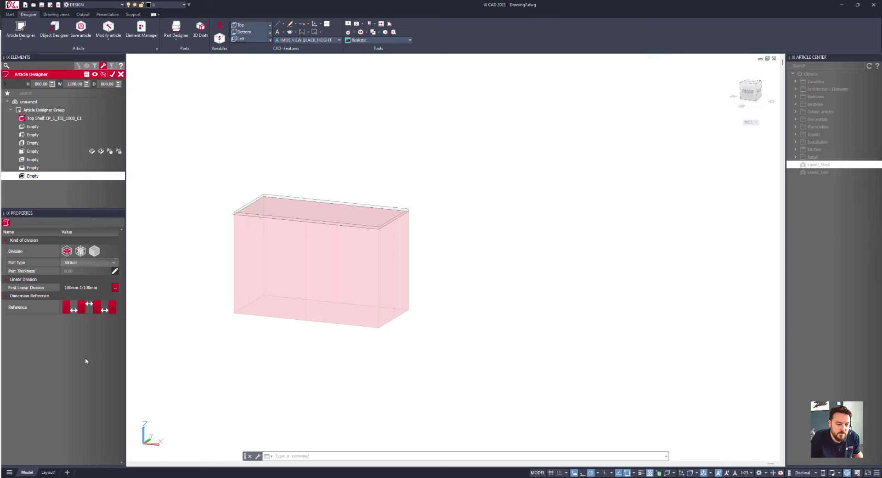
key("Return")
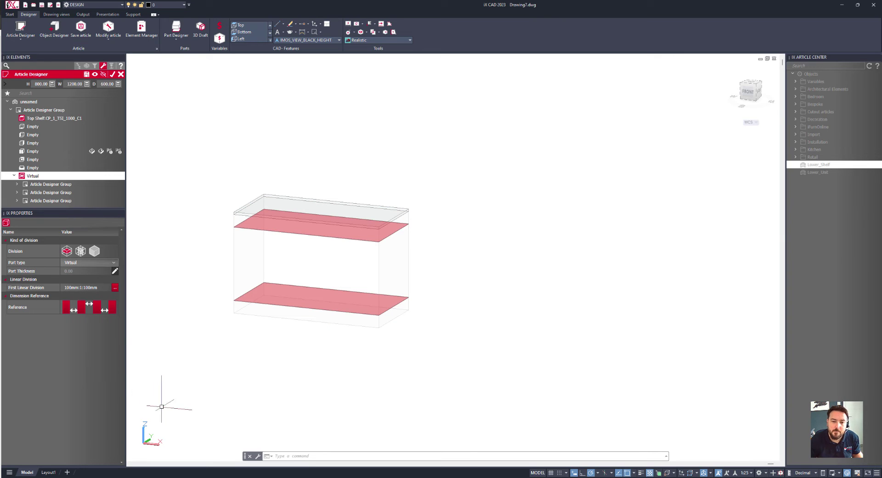
left_click(80, 251)
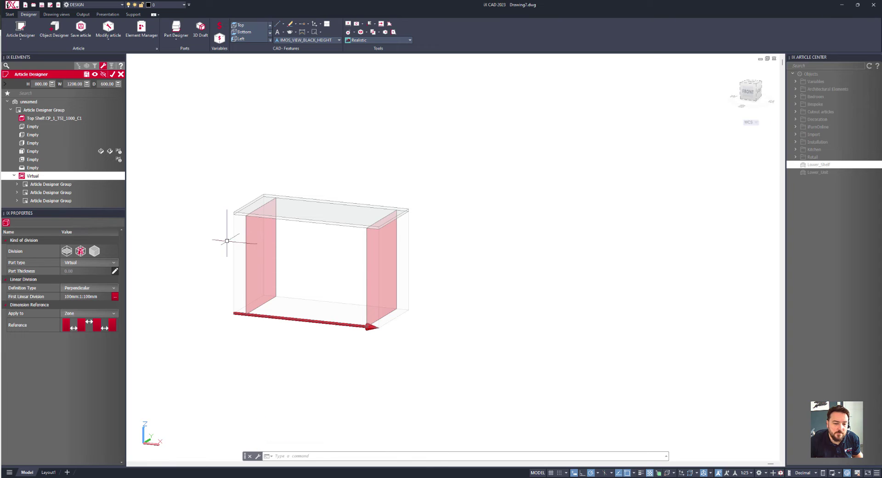
Add a left side panel with construction principle CP_1_LS_1000 to the narrow zone at the article's right end
left_click(19, 185)
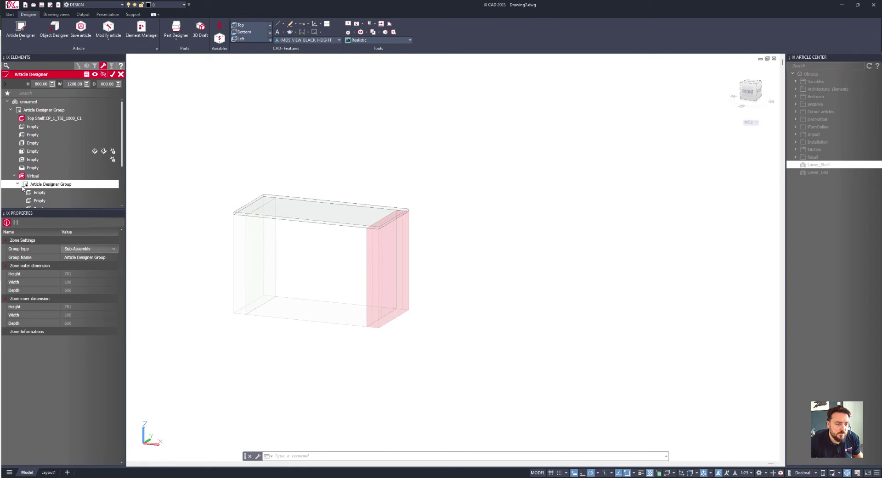
left_click(17, 185)
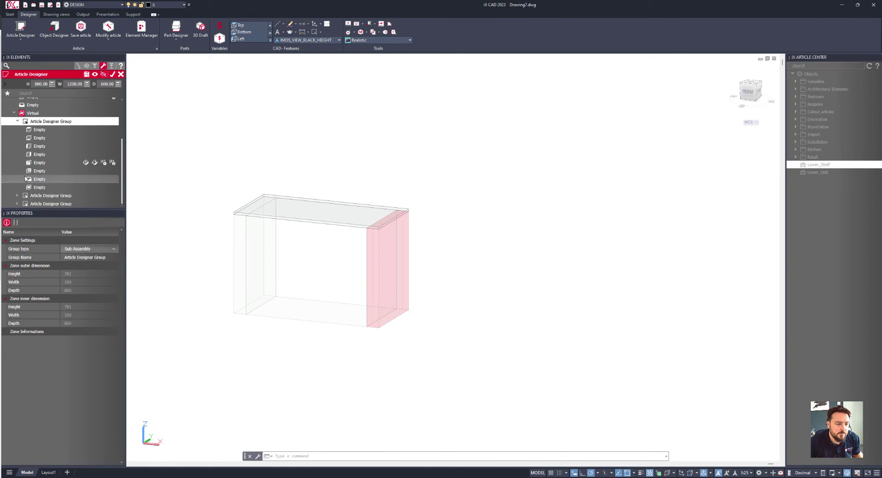
left_click(28, 147)
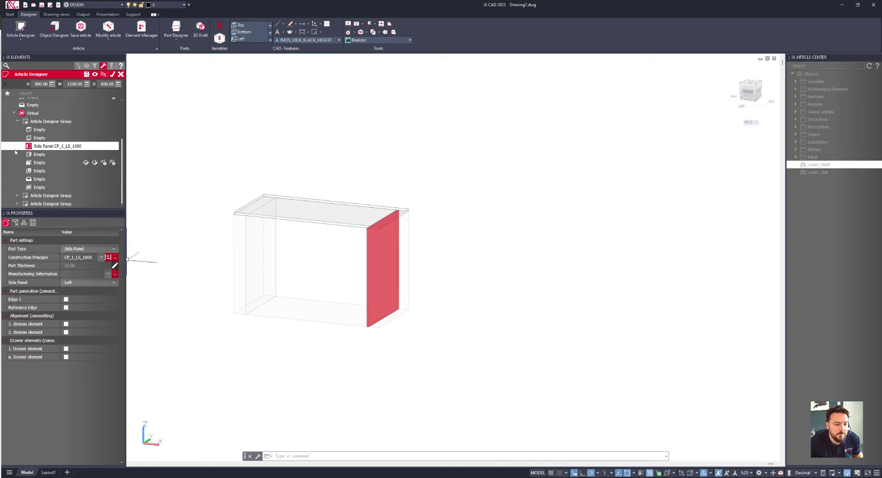
Set the part type of the empty front element in the right-end zone to Side Panel
left_click(42, 155)
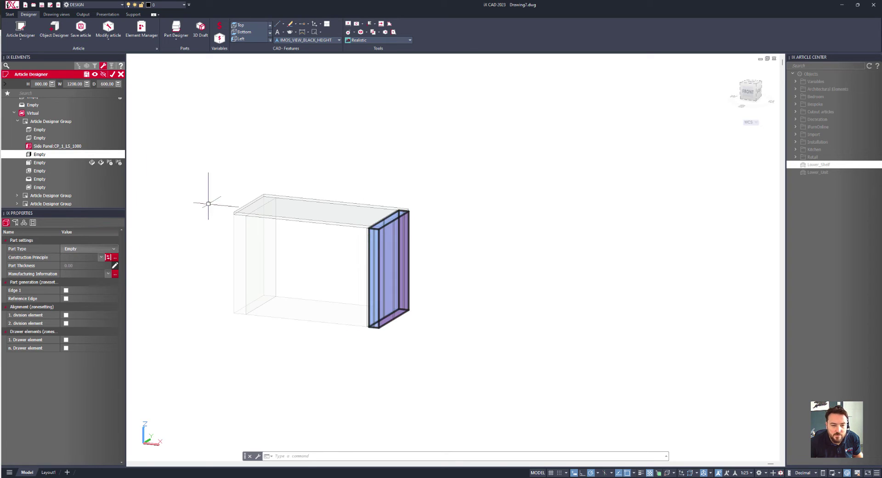
left_click(61, 163)
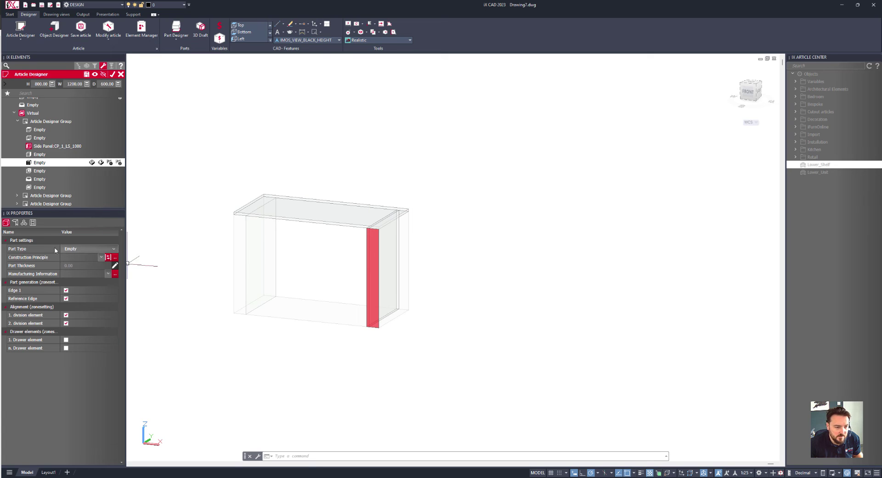
left_click(77, 249)
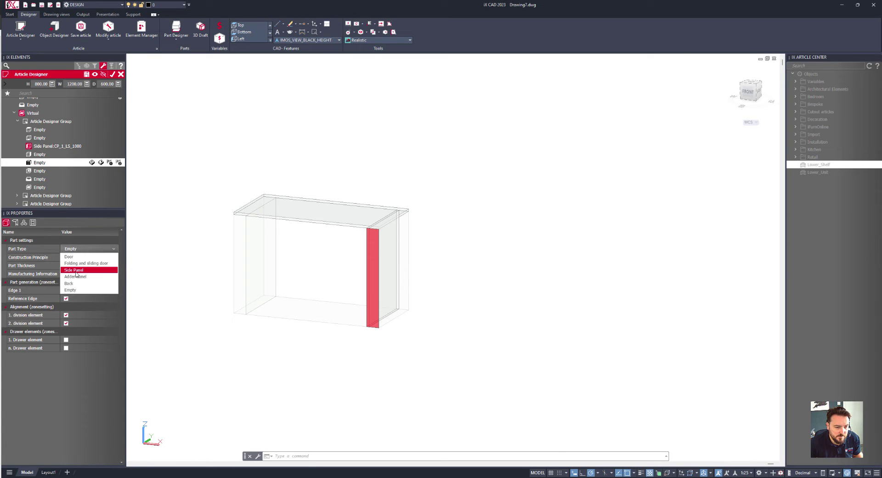
left_click(73, 270)
scroll(369, 227, "up", 5)
scroll(370, 227, "up", 2)
middle_click_drag(360, 254, 378, 252, "shift")
scroll(290, 318, "down", 2)
middle_click_drag(309, 320, 405, 191)
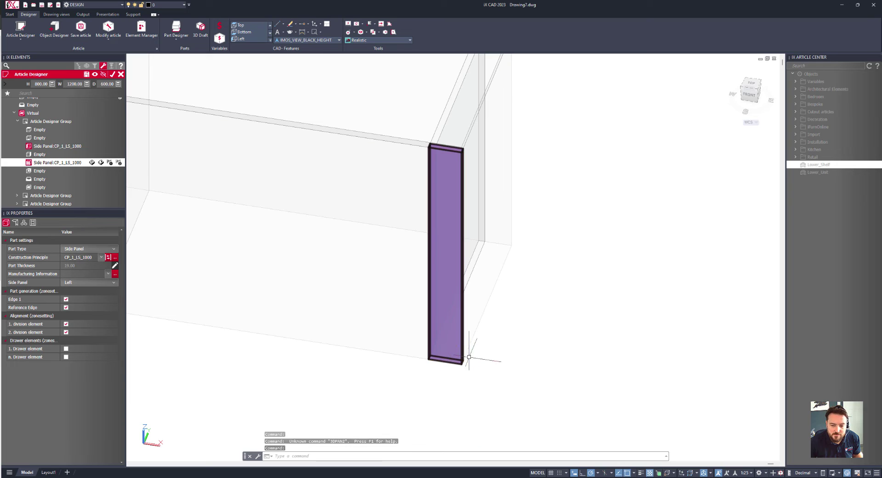
Set the construction principle of the right-end zone's front panel to CP_1_LS_1111
left_click(101, 258)
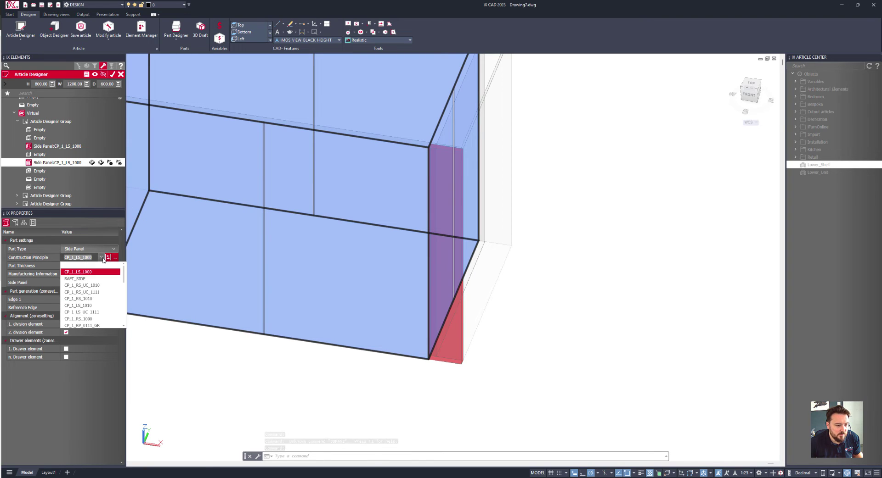
left_click(90, 262)
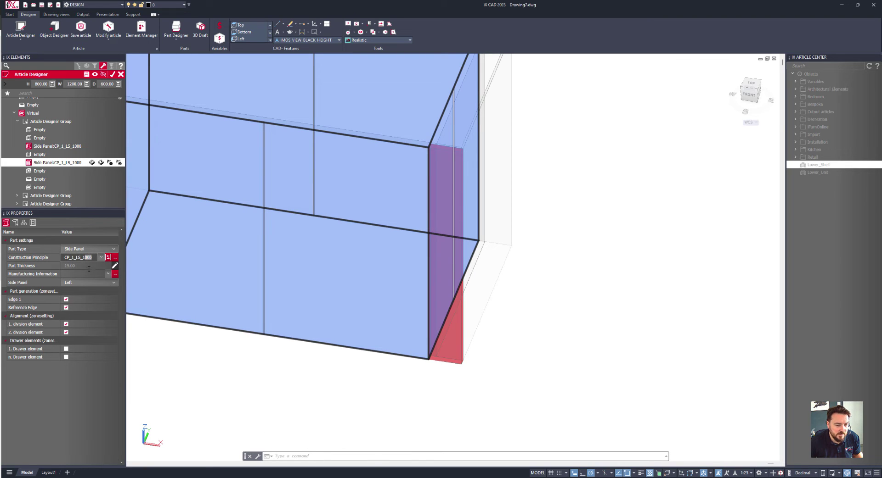
key("Return")
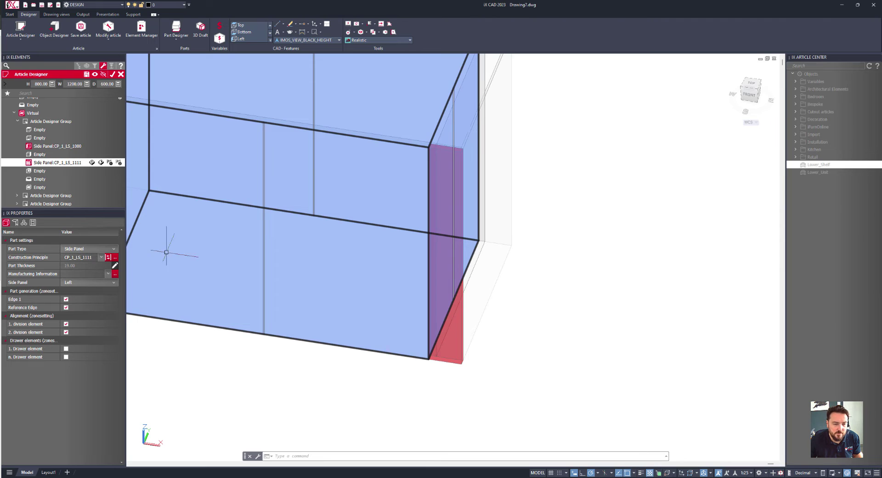
scroll(392, 250, "down", 5)
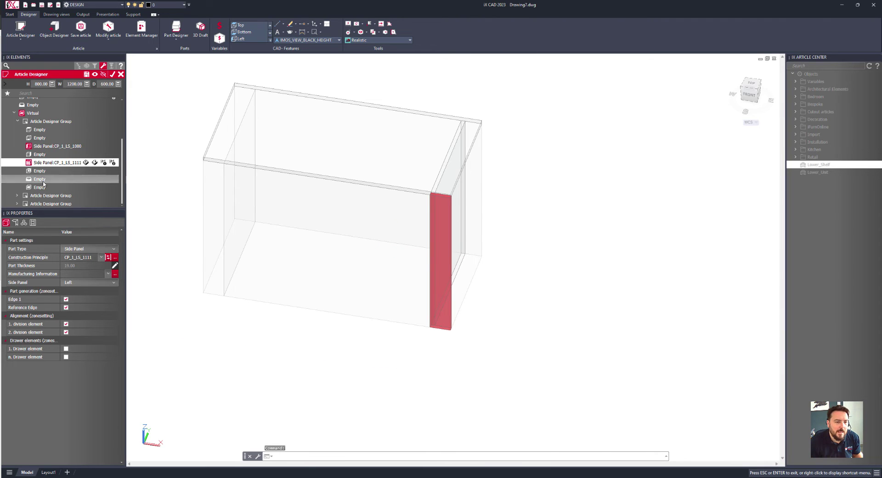
Assign Dowel connections from the right-end front panel to the previous part, the top shelf and the bottom shelf
left_click(15, 223)
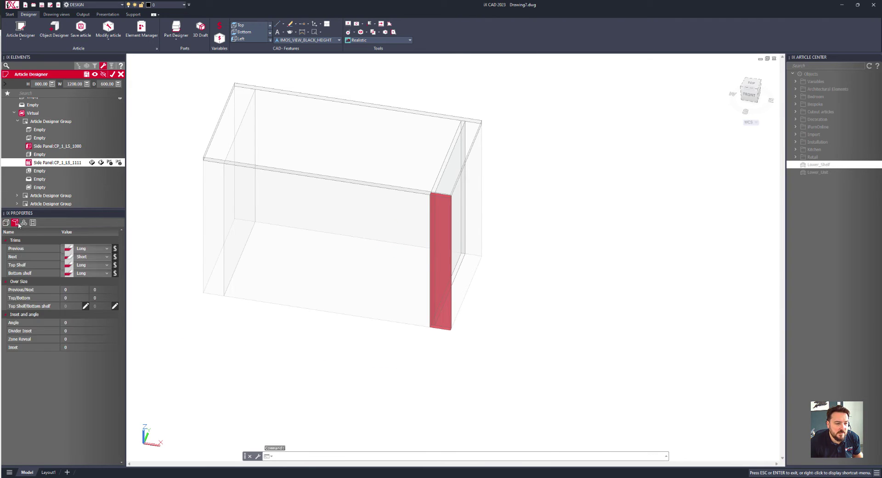
left_click(24, 223)
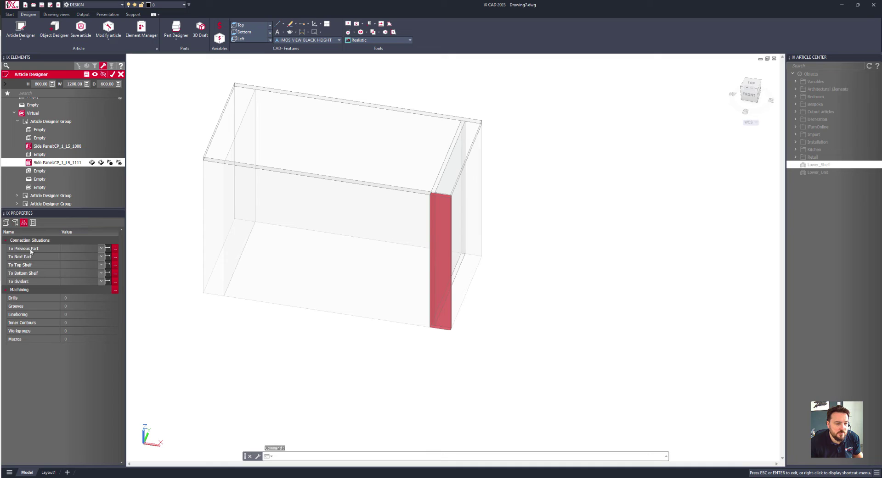
left_click(102, 251)
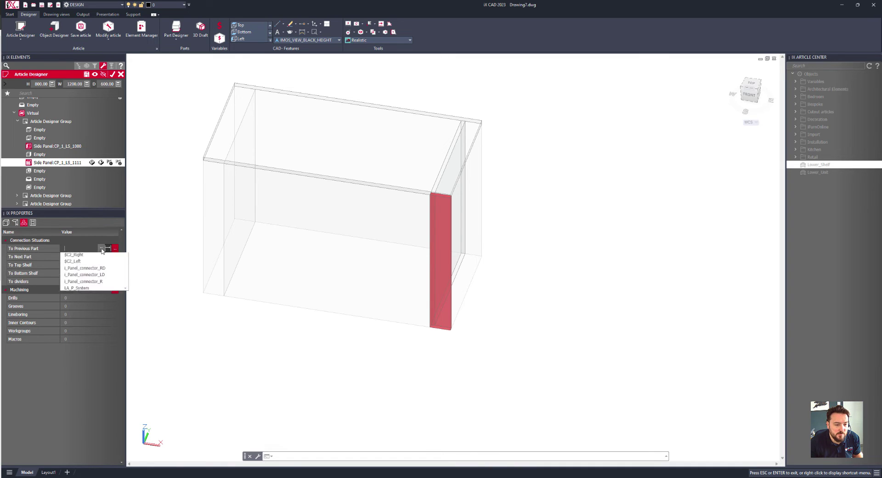
left_click(81, 260)
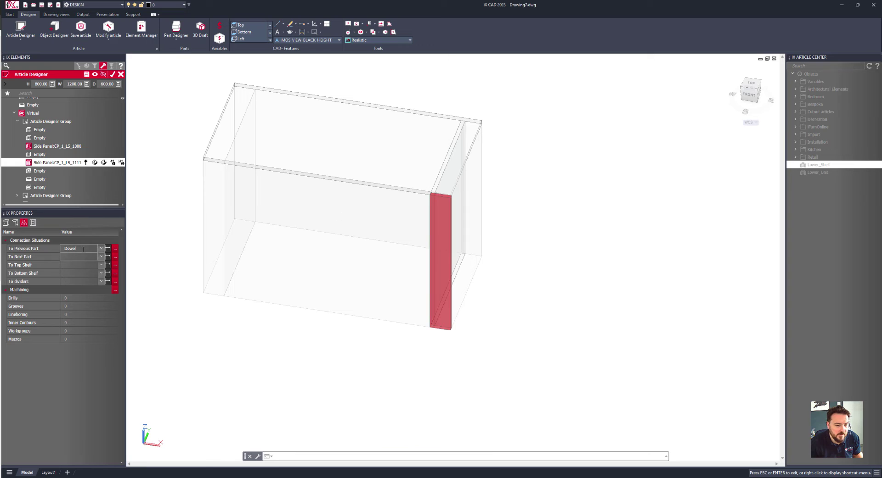
left_click(100, 266)
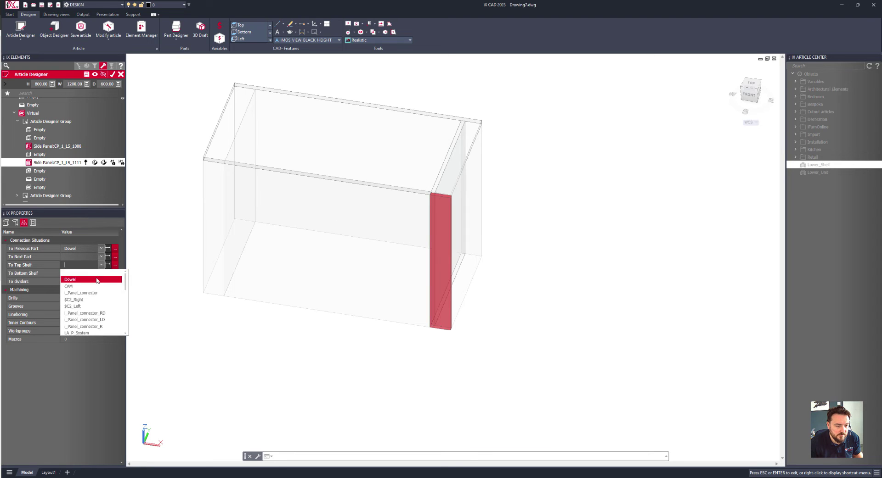
left_click(97, 279)
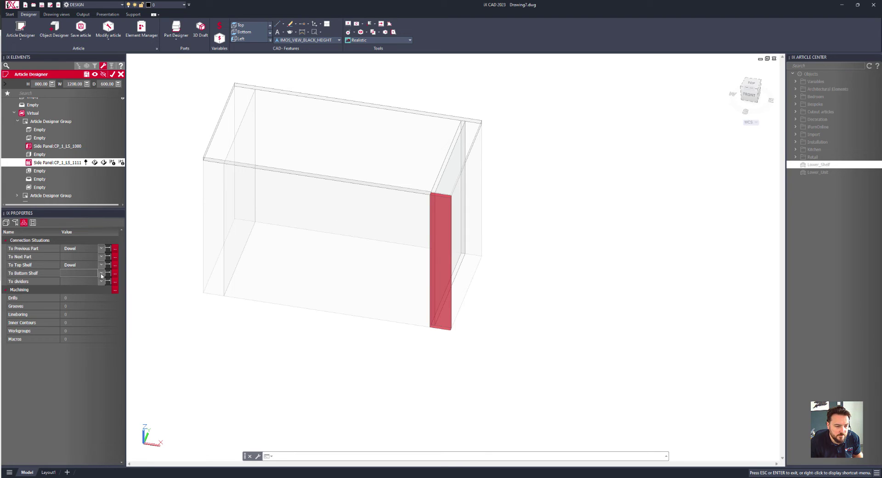
left_click(101, 275)
left_click(94, 288)
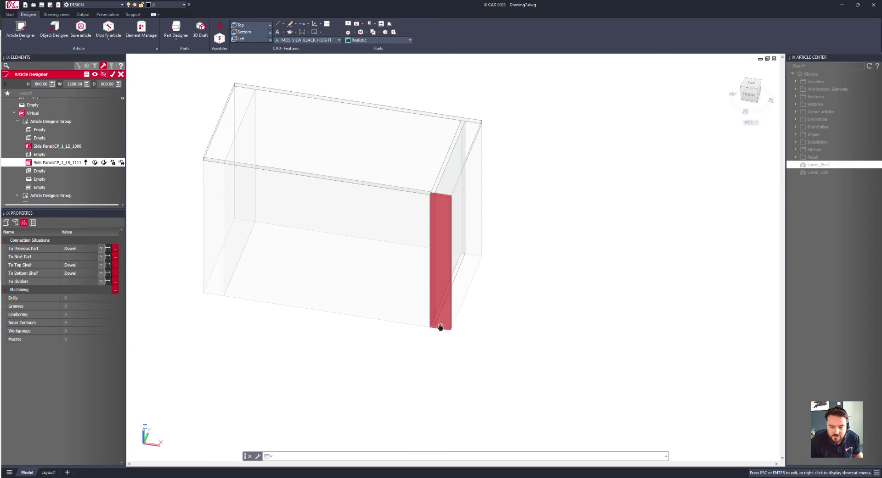
Add a right side panel to the narrow zone at the article's left end and set its construction principle to CP_1_RS_1000
scroll(33, 198, "down", 1)
left_click(33, 199)
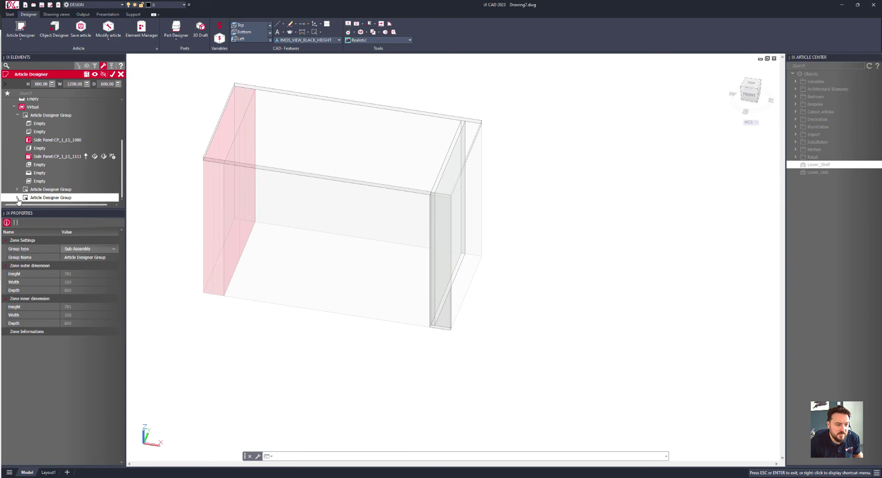
left_click(17, 198)
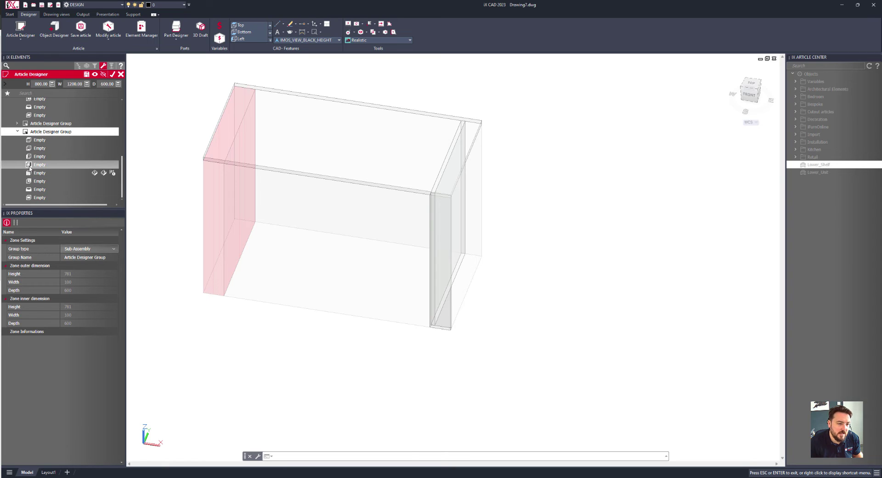
left_click(29, 168)
left_click(6, 224)
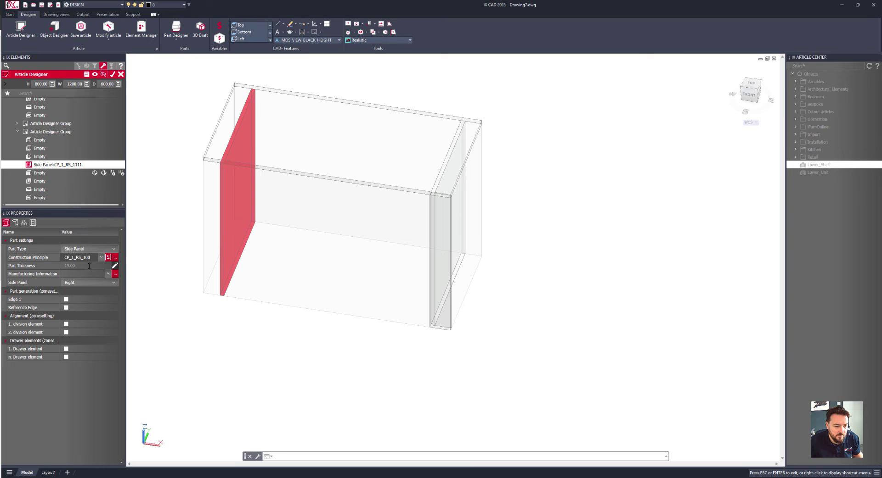
key("Return")
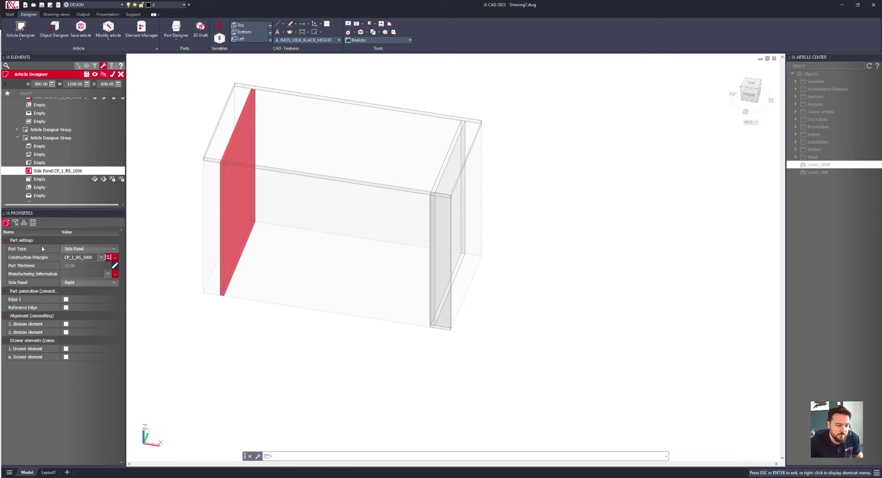
Make the front element of the left-end zone a Side Panel and set its trim to the next part to Long
left_click(28, 180)
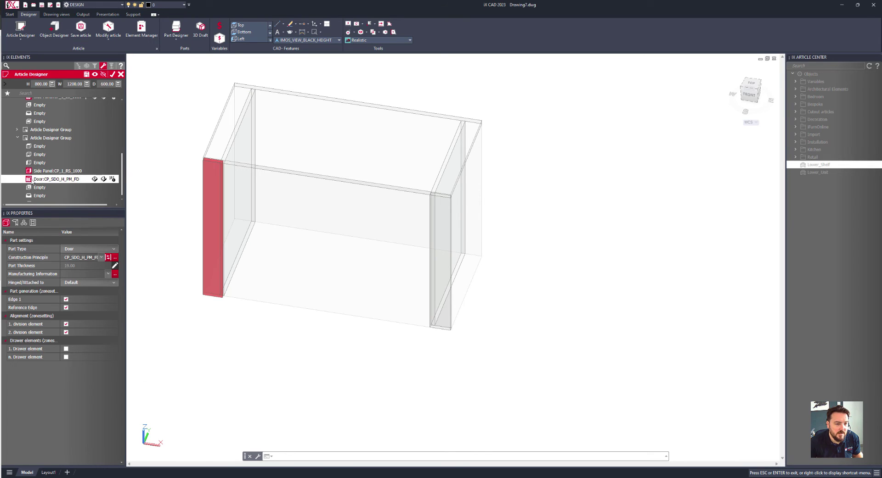
left_click(73, 252)
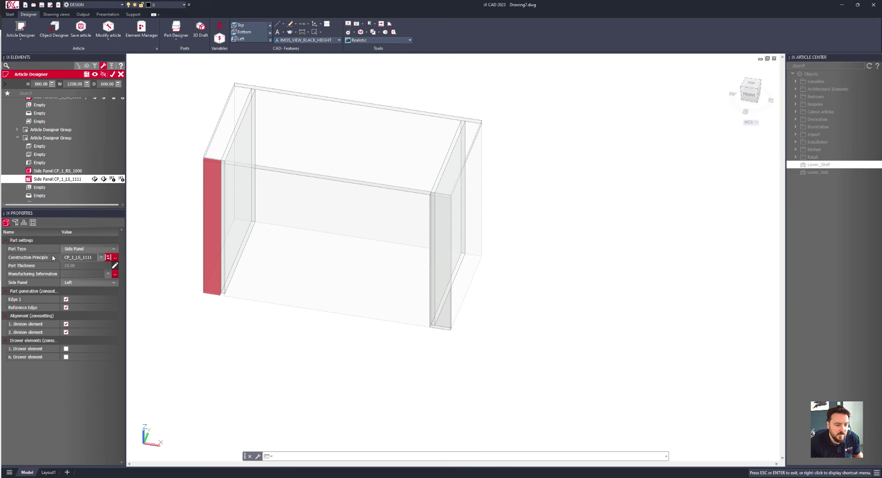
left_click(15, 222)
scroll(219, 296, "up", 2)
scroll(219, 296, "up", 2)
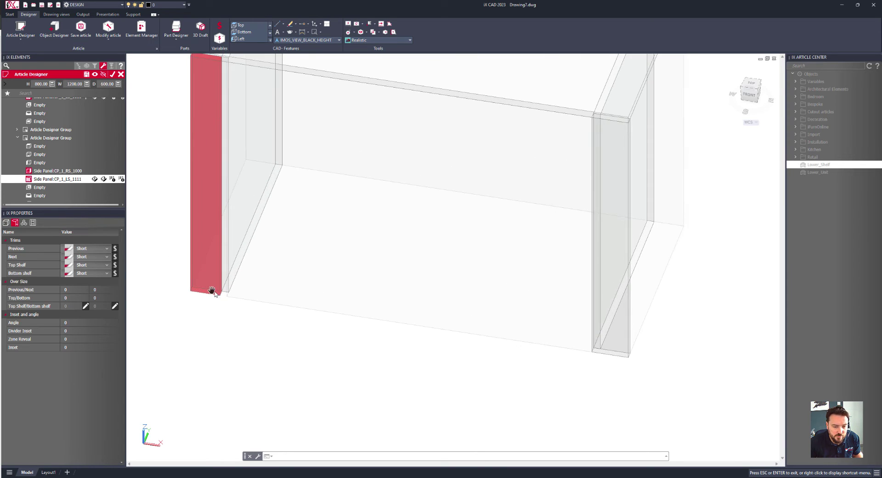
left_click(79, 257)
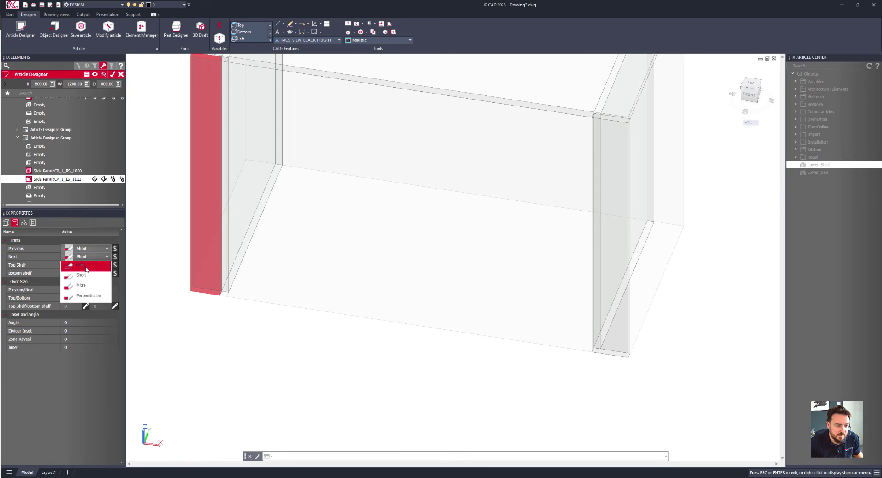
left_click(81, 271)
Set the construction principle of the left-end zone's front panel to CP_1_RS_1111
left_click(6, 223)
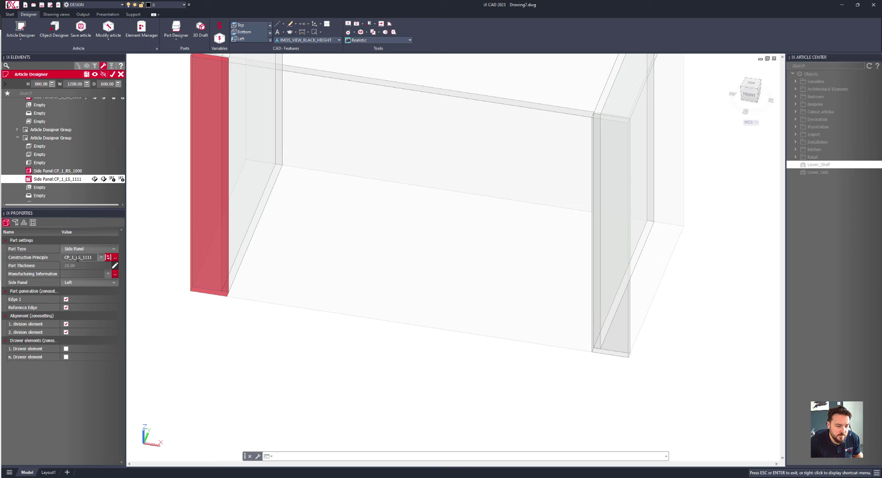
left_click(77, 258)
left_click_drag(81, 258, 75, 258)
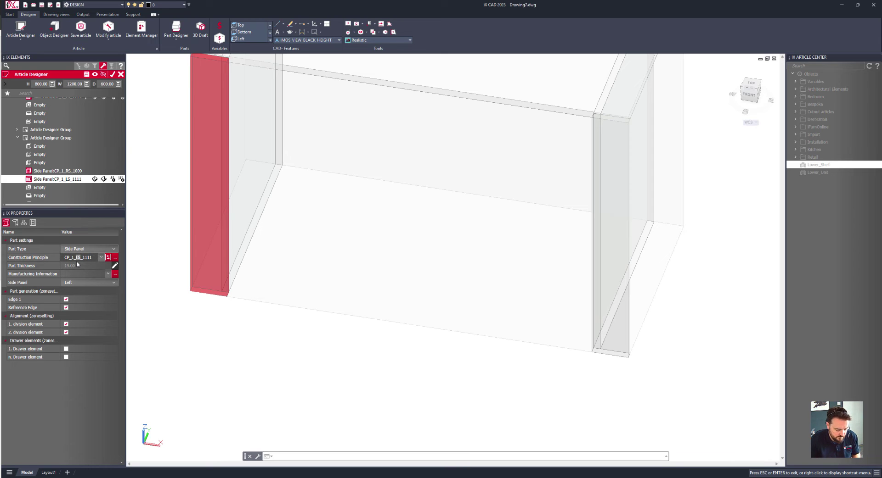
type("RS")
key("Return")
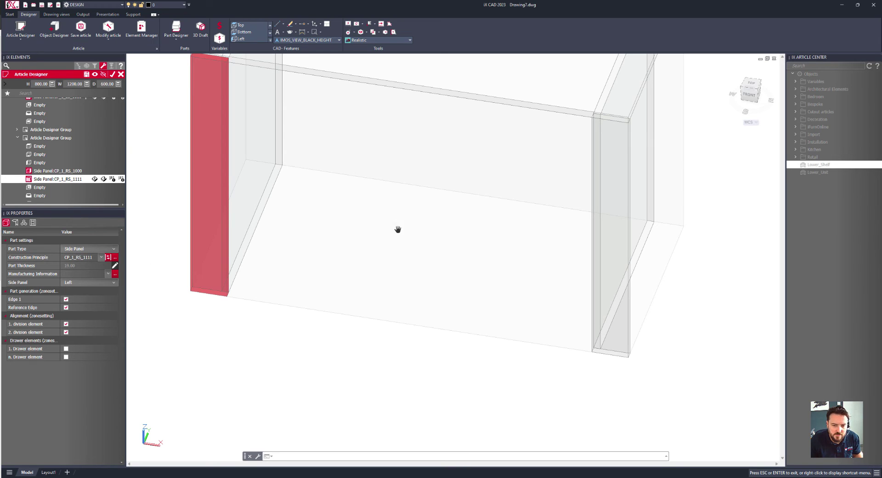
Assign Dowel connections from the left-end front panel to the next part, the top shelf and the bottom shelf
left_click(24, 222)
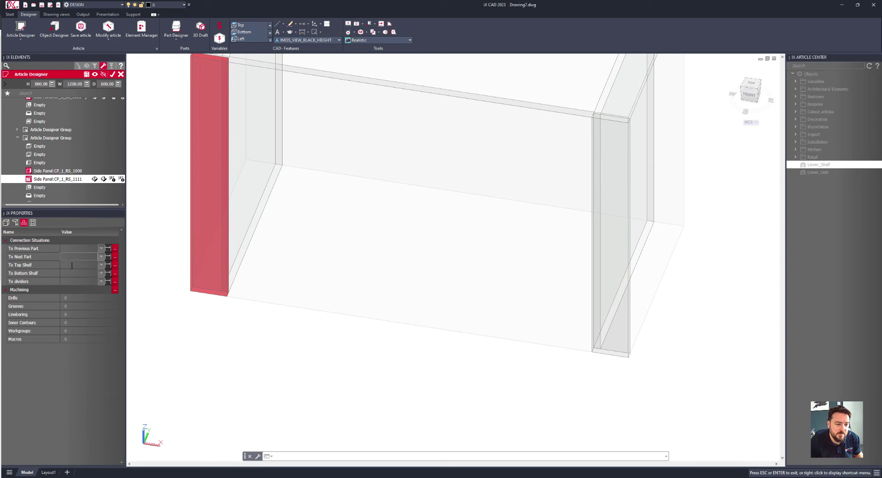
left_click(100, 257)
left_click(99, 269)
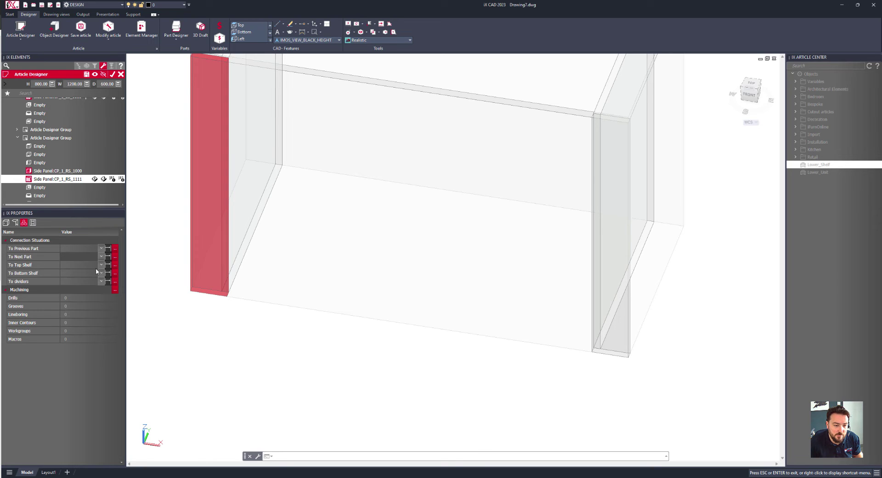
left_click(100, 265)
left_click(99, 277)
left_click(101, 273)
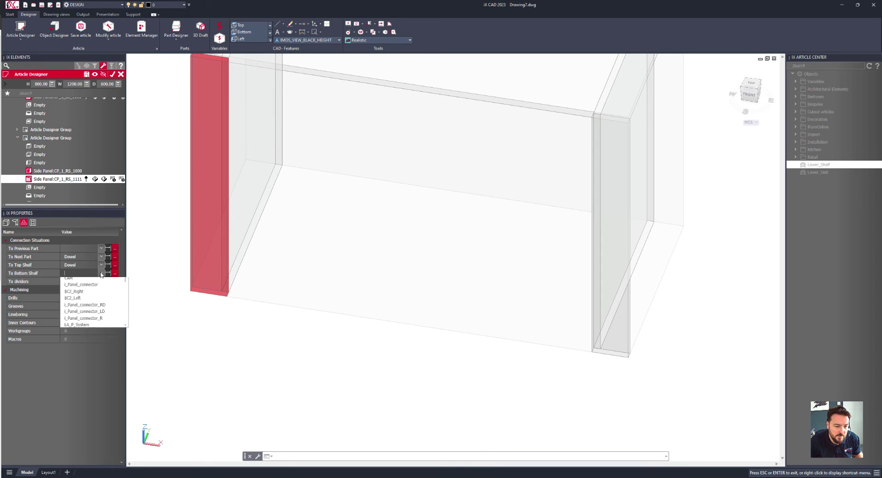
left_click(97, 288)
Confirm the article design to generate the top shelf and both leg assemblies in the drawing
scroll(208, 241, "down", 1)
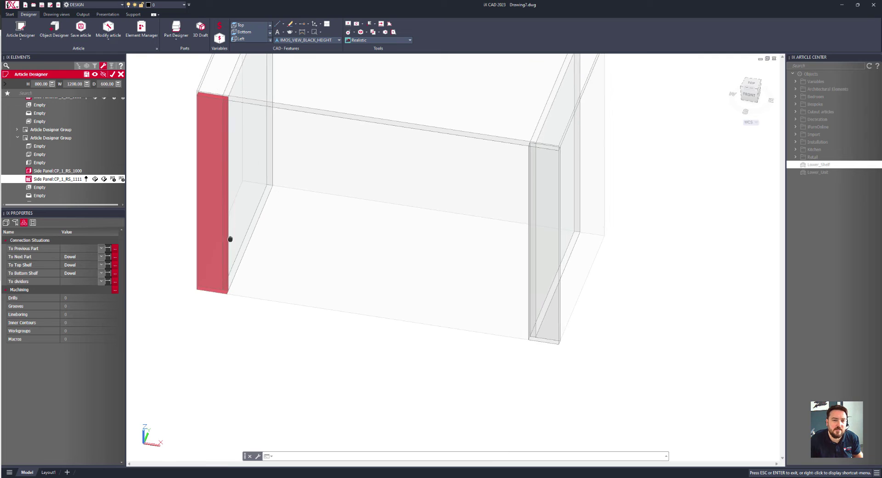
middle_click_drag(229, 240, 216, 318)
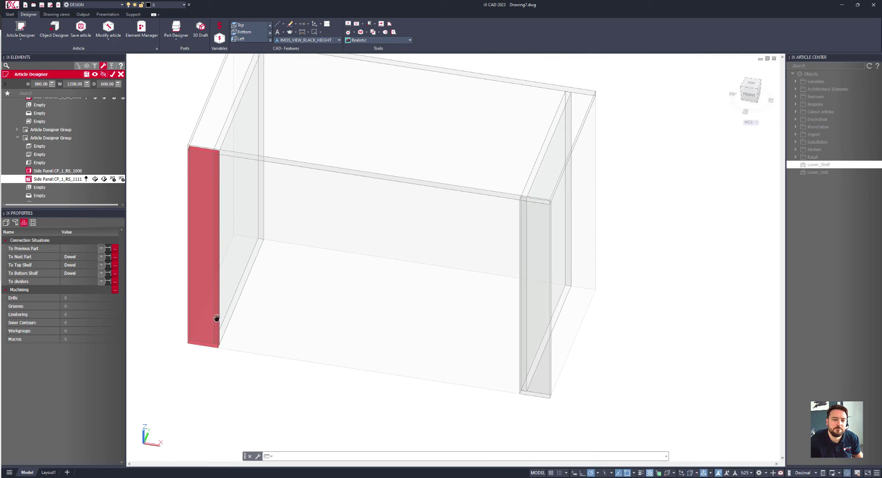
left_click(112, 74)
middle_click_drag(345, 308, 383, 360, "shift")
Reopen the desk article for modification and expand the middle zone between the two leg assemblies
right_click(382, 272)
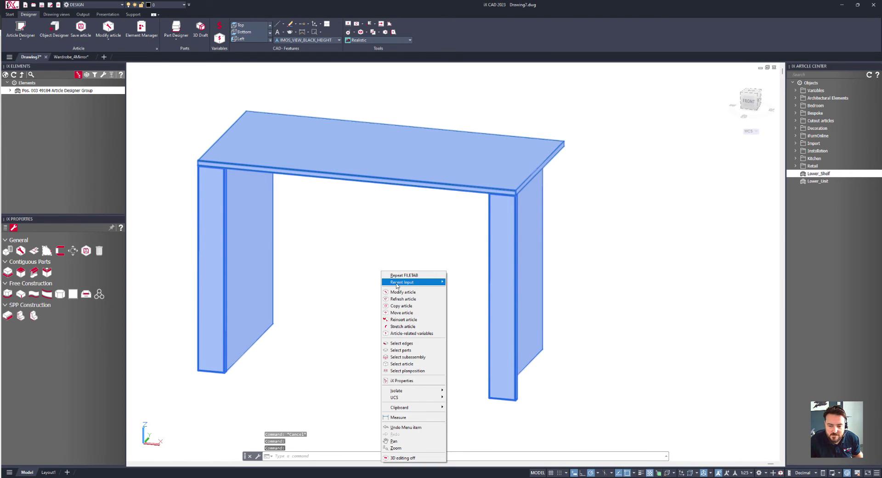
left_click(402, 293)
left_click(212, 282)
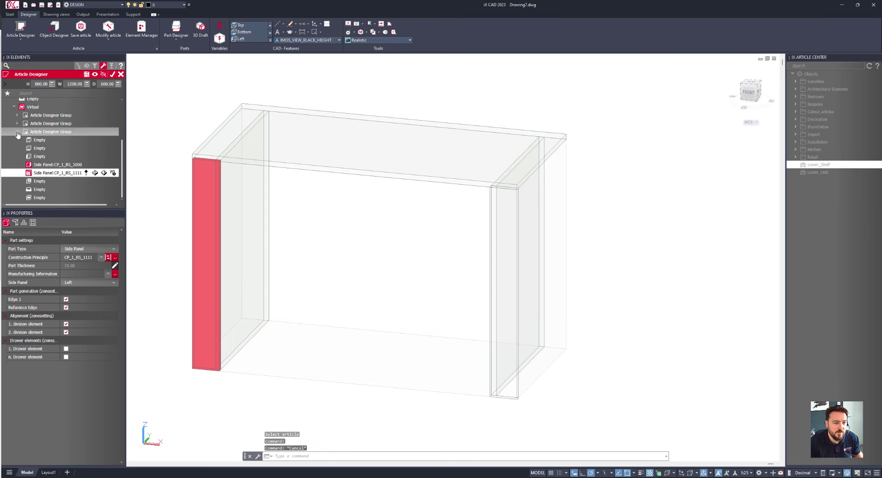
scroll(25, 176, "up", 3)
left_click(27, 192)
left_click(17, 193)
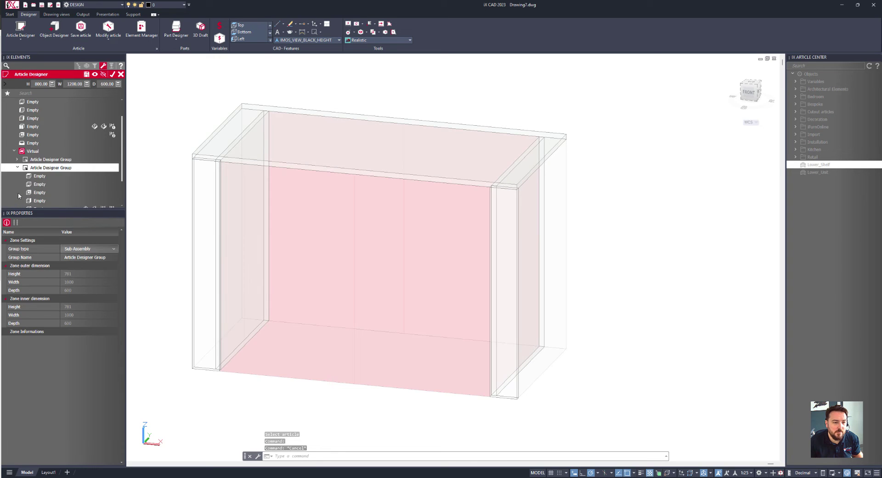
Add a drawer/door element to the middle zone and divide it into three equal sections as 1:1:1
scroll(38, 195, "down", 2)
left_click(39, 188)
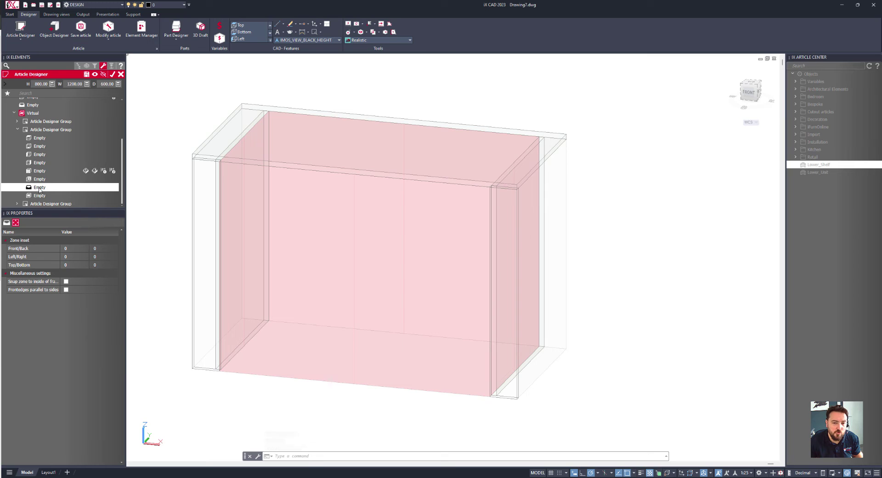
left_click(29, 189)
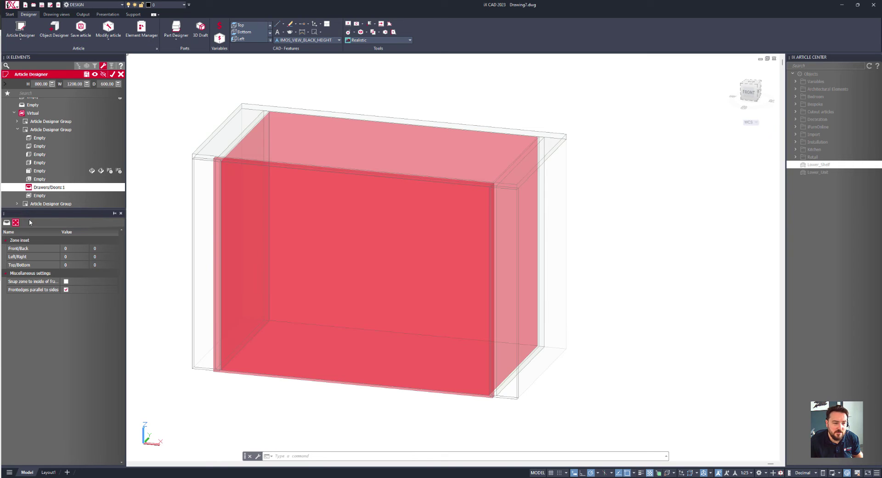
left_click(6, 222)
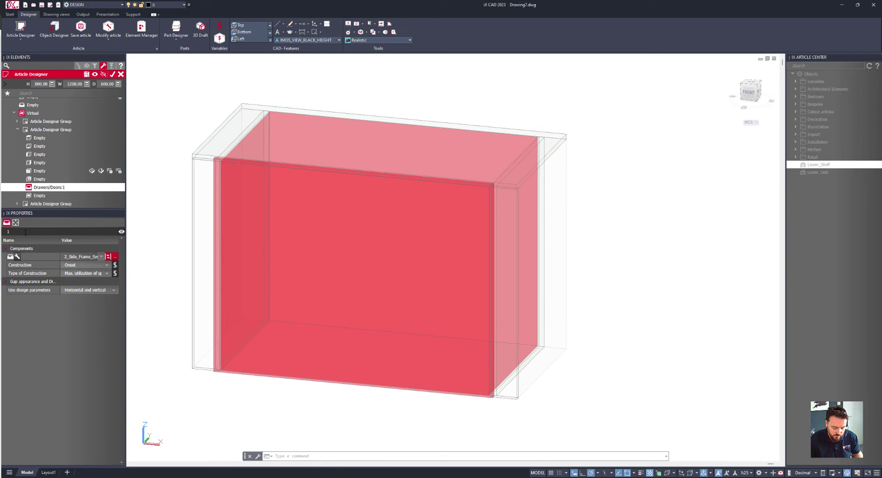
key("Return")
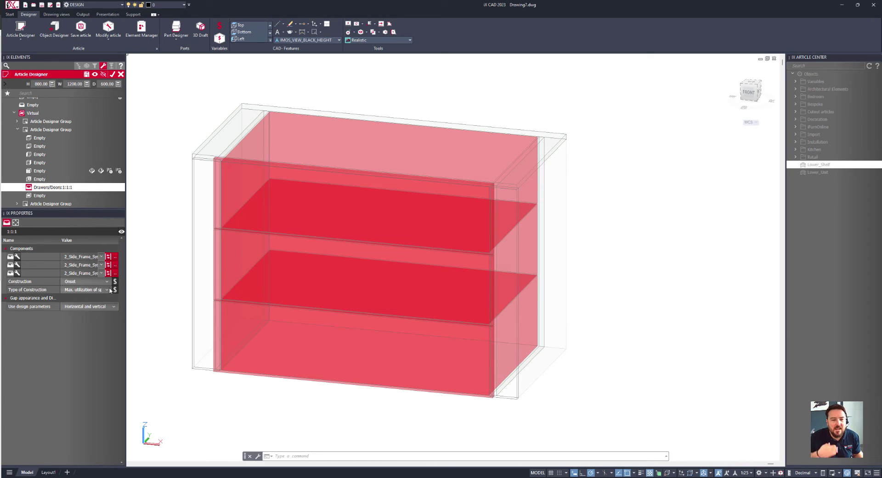
Assign Drawer_Fronts to all three drawer sections and review its definition in the Element Manager
left_click(102, 257)
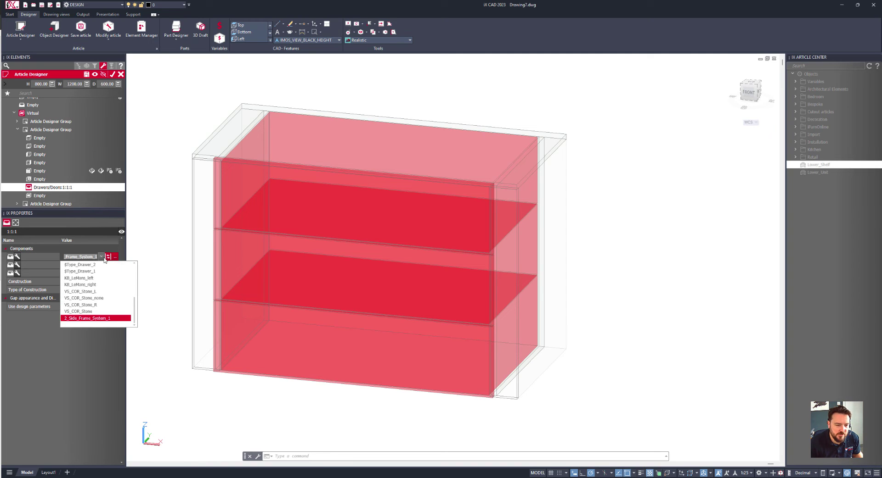
left_click(79, 286)
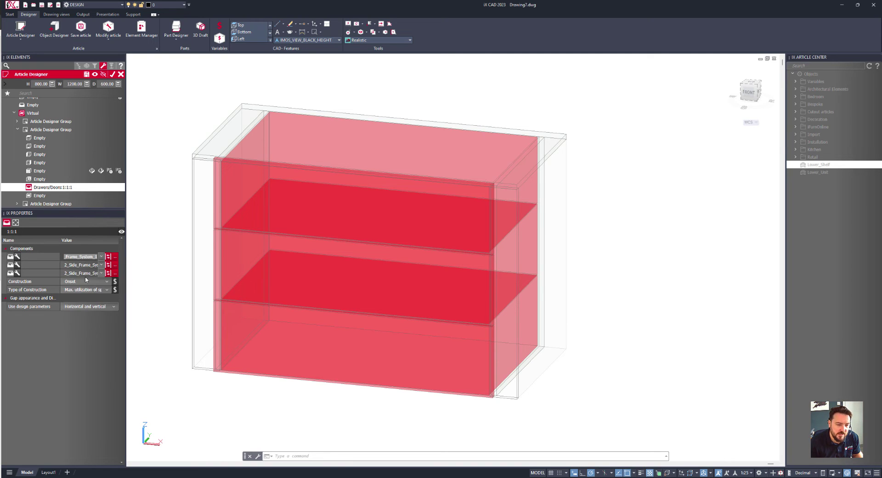
left_click(95, 266)
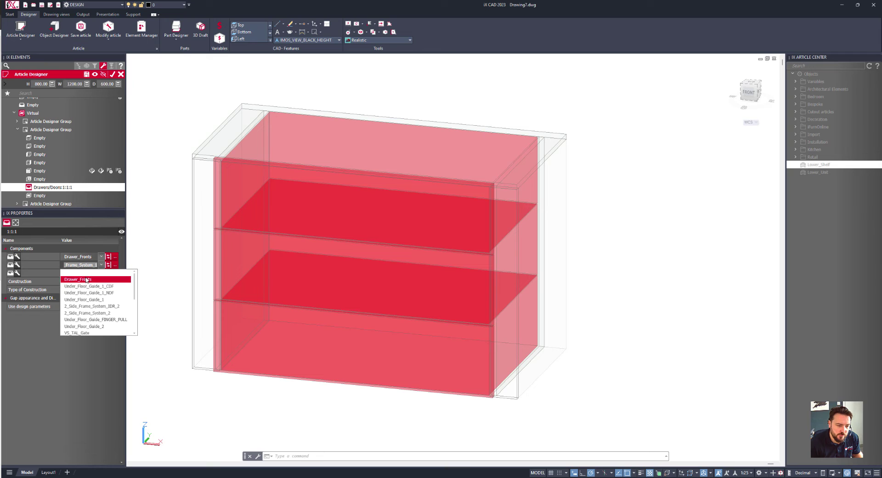
left_click(88, 279)
left_click(102, 273)
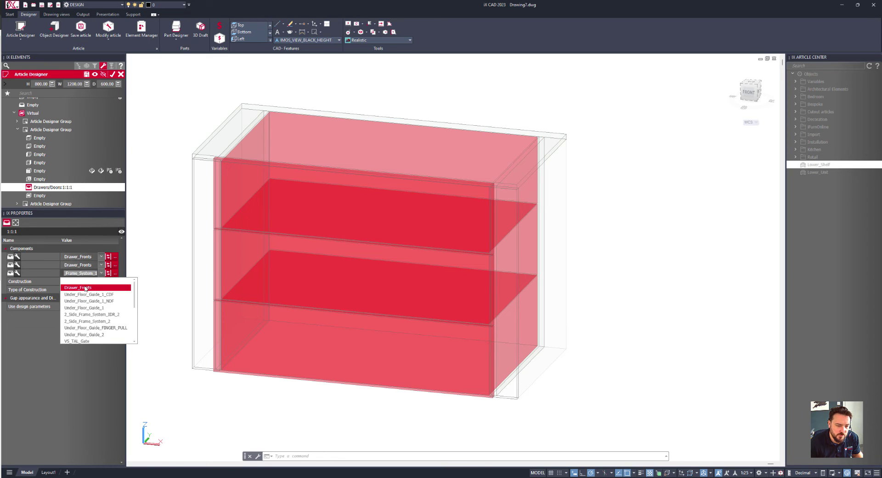
left_click(87, 288)
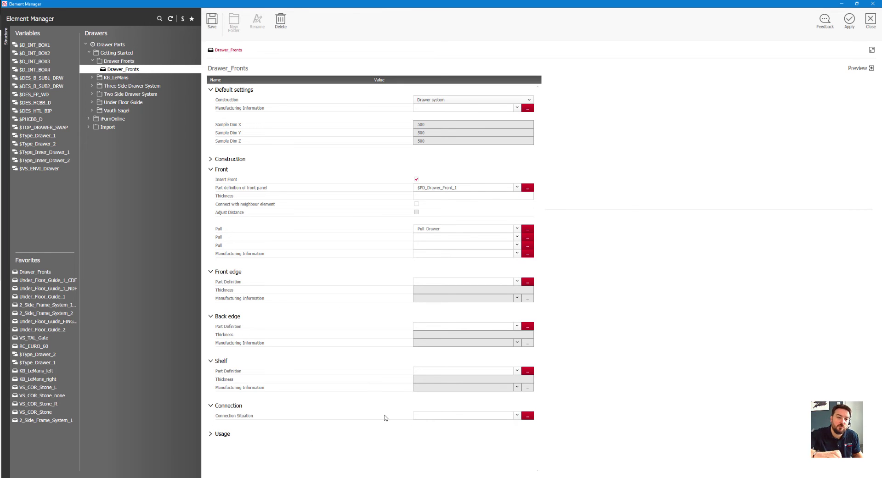
left_click(417, 179)
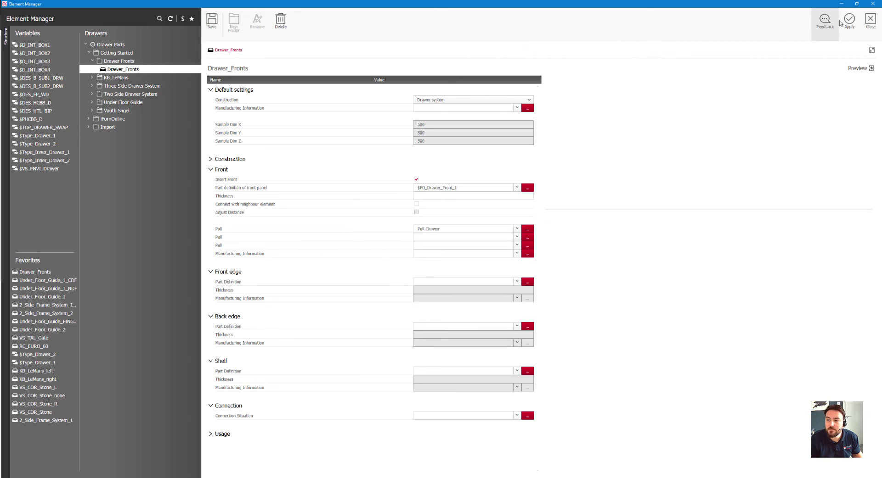
left_click(870, 21)
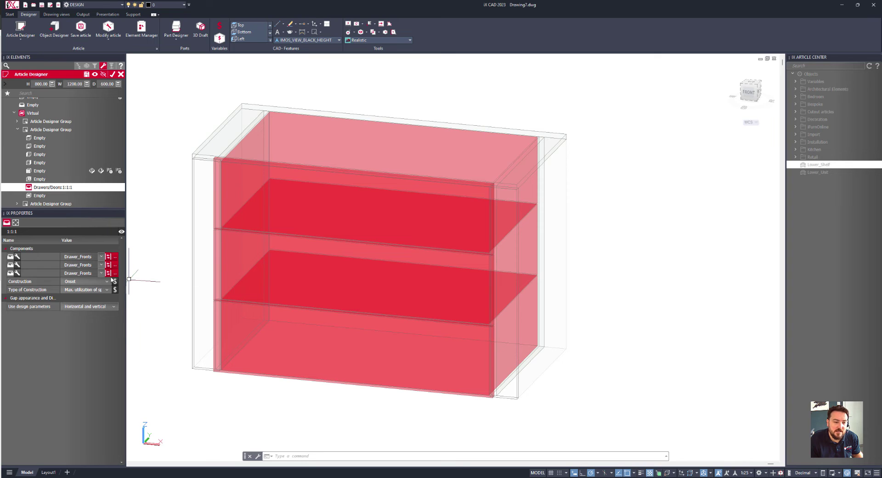
Set the drawer construction to Inset and the use of design parameters to No
left_click(75, 284)
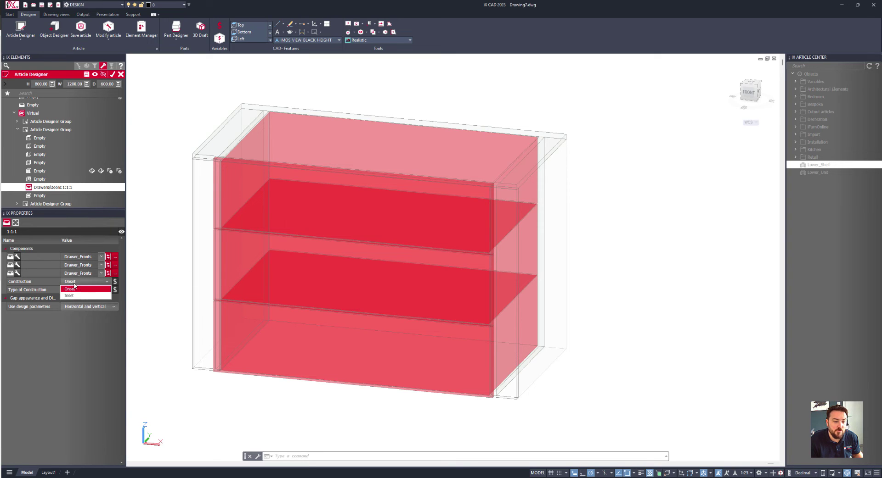
left_click(76, 297)
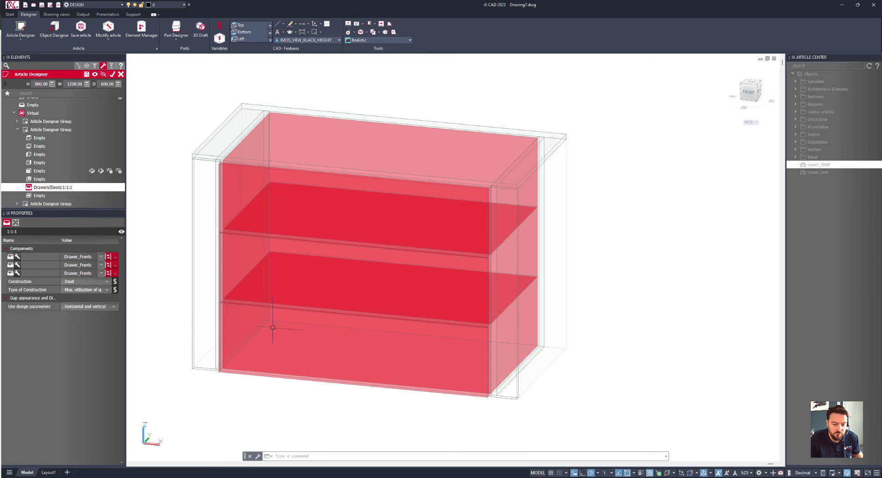
left_click(77, 311)
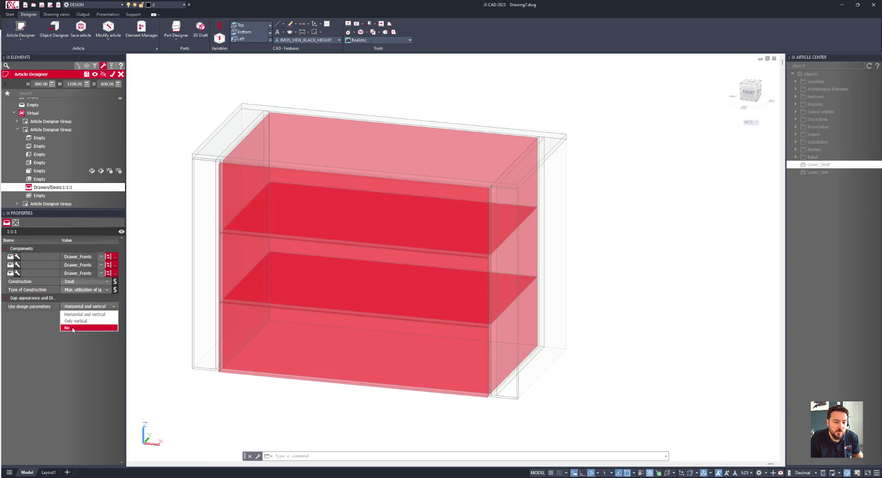
left_click(75, 330)
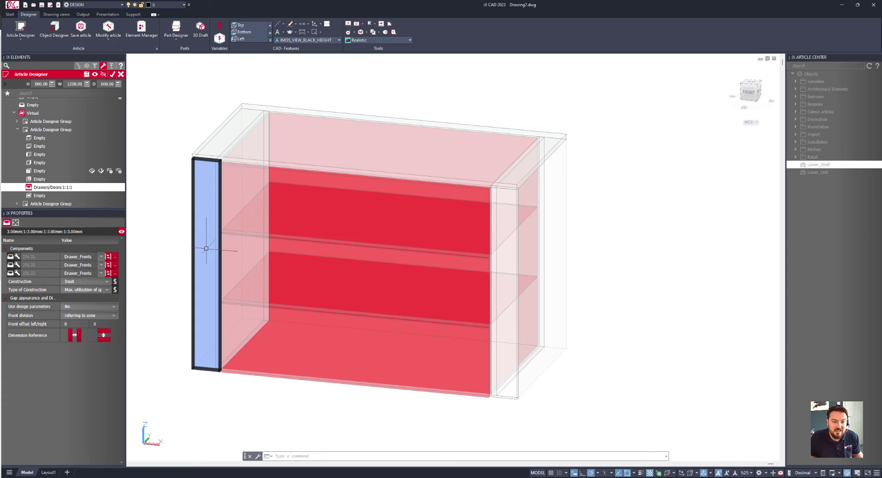
Set the drawer fronts' left and right offsets to 2 each and confirm the article design
left_click(65, 324)
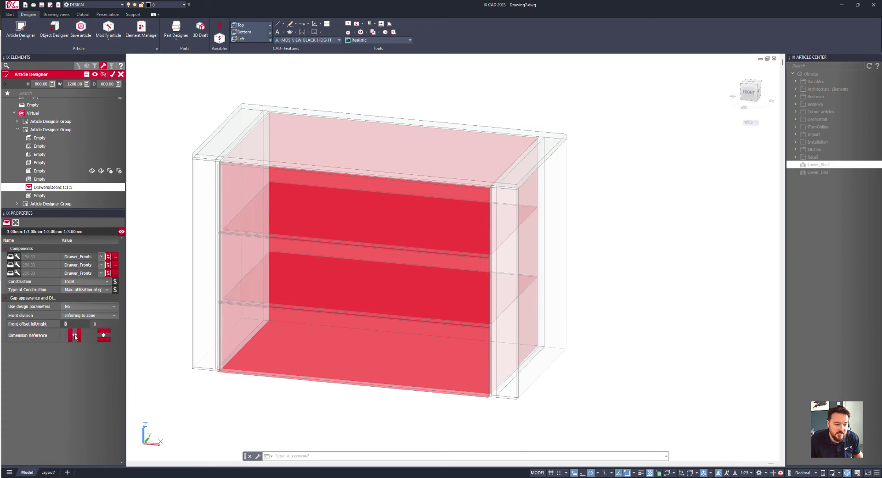
key("Tab")
type("2")
key("Return")
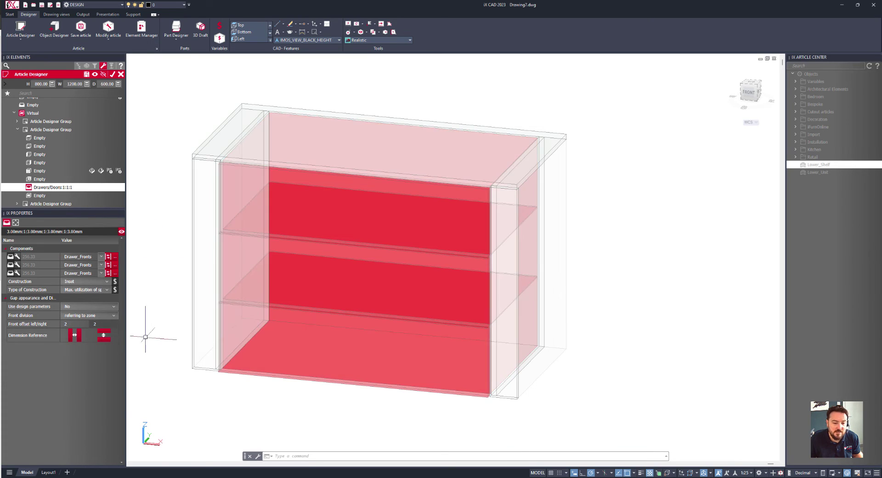
left_click(112, 74)
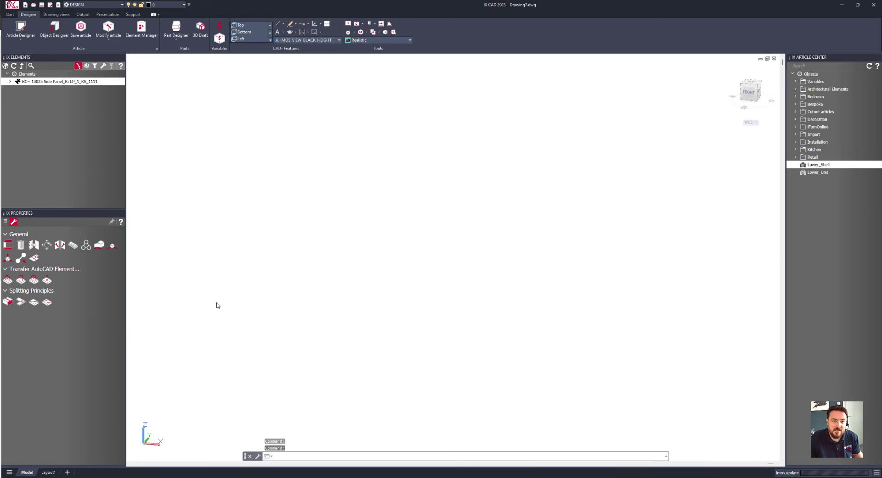
Reopen the article and divide the middle zone vertically with a Partition using a 1:1 linear division
middle_click_drag(292, 368, 183, 219, "shift")
right_click(183, 219)
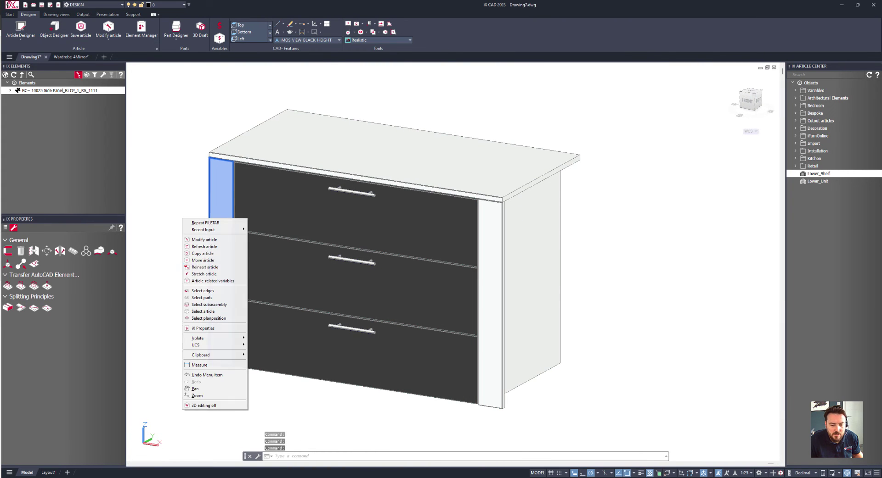
left_click(204, 240)
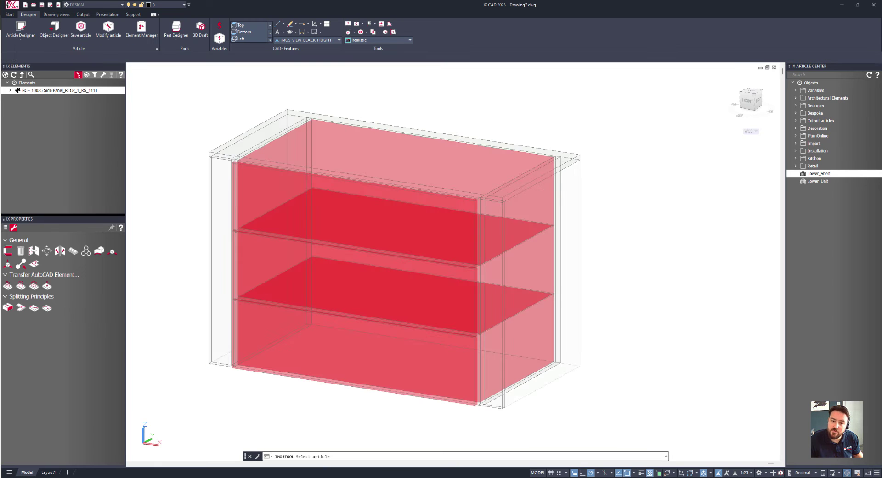
left_click(46, 188)
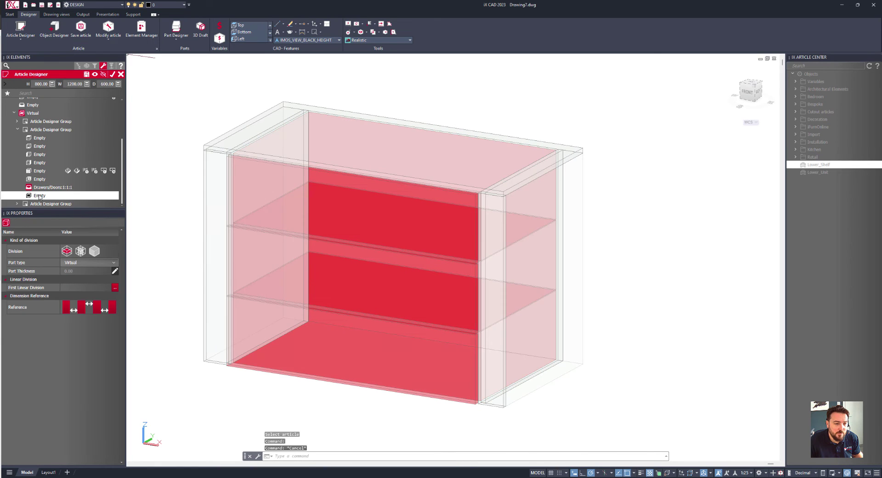
left_click(50, 197)
left_click(81, 251)
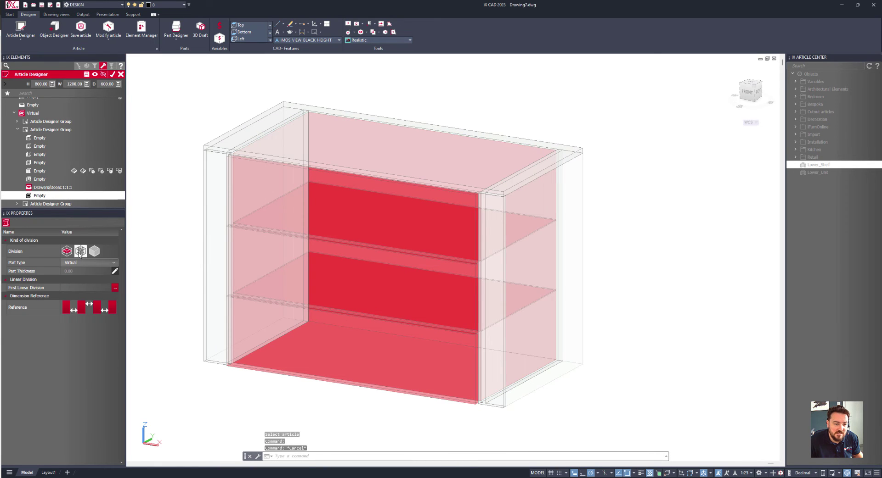
left_click(74, 262)
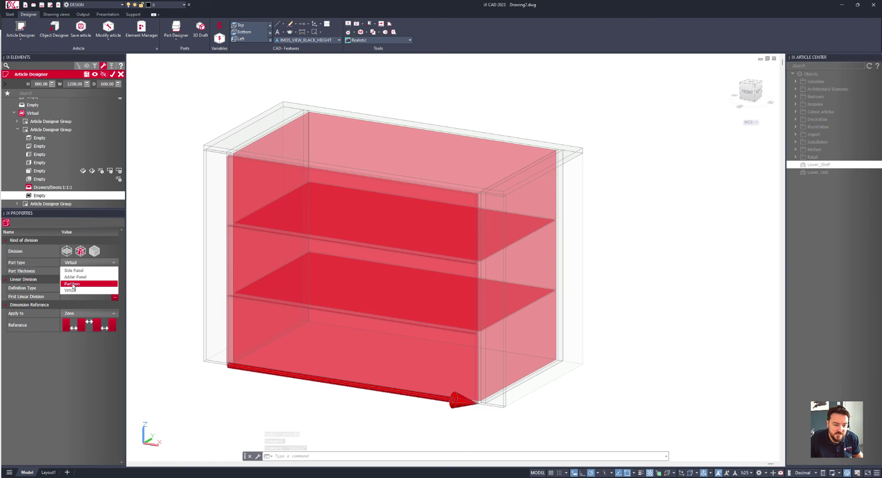
left_click(74, 284)
left_click(75, 313)
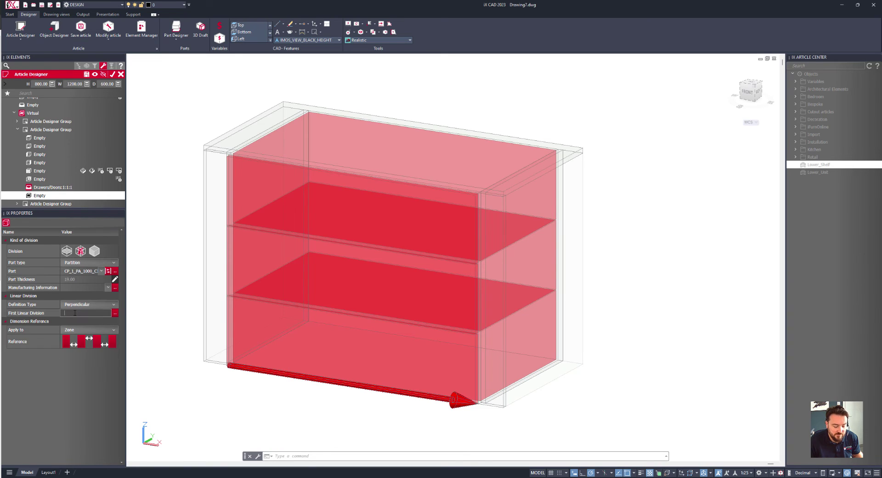
key("Return")
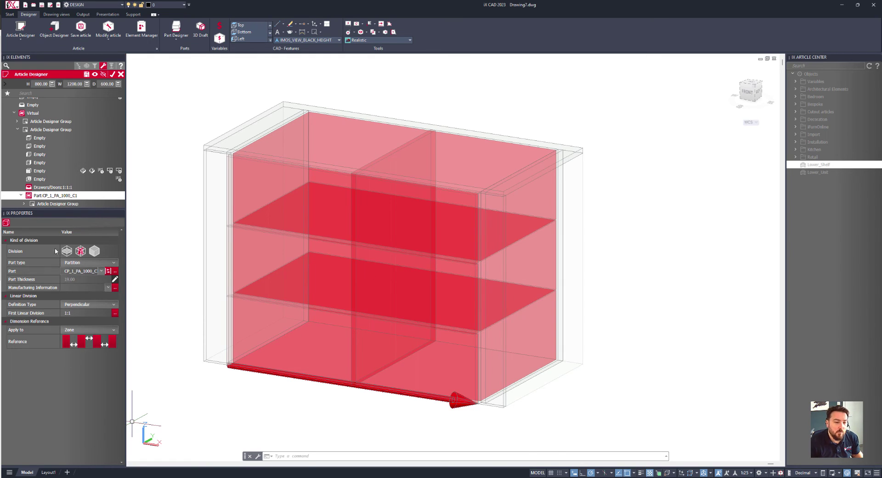
Set the divider inset of the middle zone's front element to 20
left_click(50, 172)
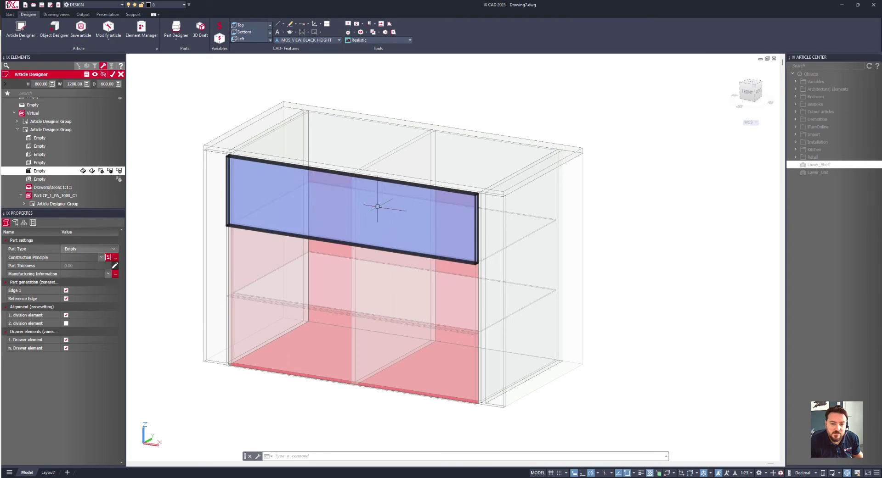
middle_click_drag(374, 204, 374, 358, "shift")
key("Escape")
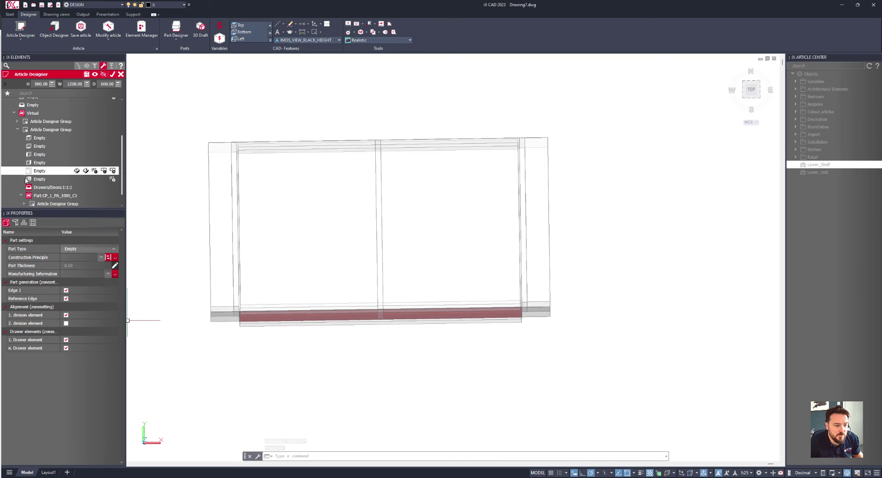
left_click(15, 223)
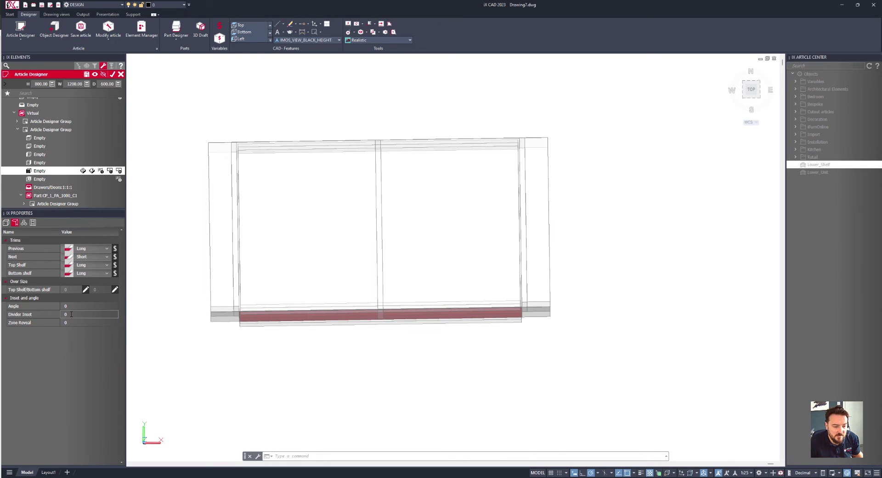
left_click(72, 315)
type("20")
key("Return")
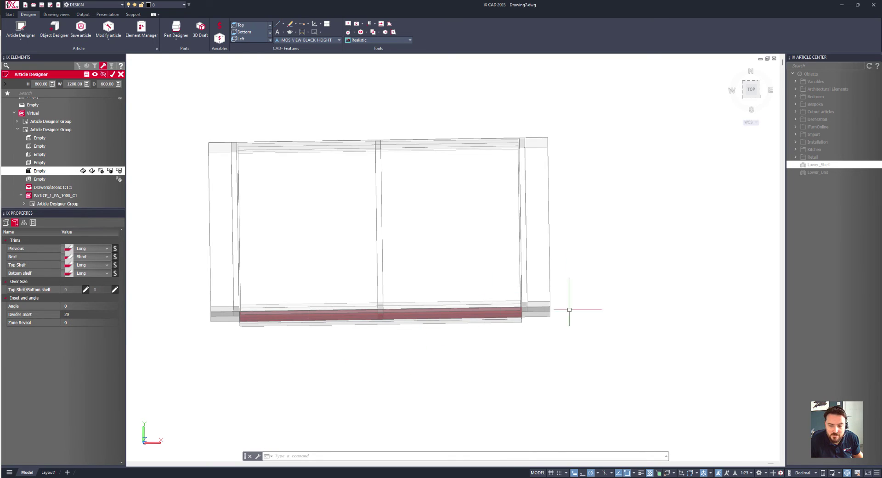
left_click(296, 317)
middle_click_drag(366, 354, 334, 201, "shift")
Add drawers with a 1:1:1 linear division to the left compartment beside the middle zone's partition
scroll(39, 201, "down", 1)
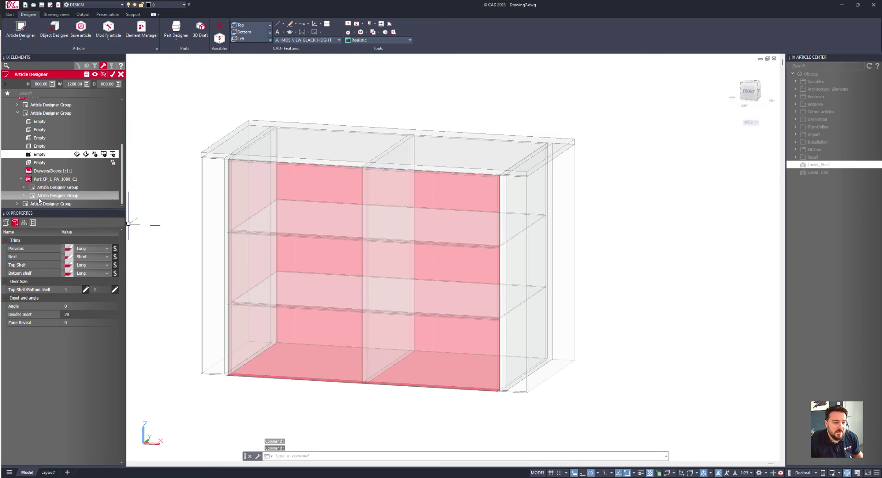
left_click(40, 197)
left_click(24, 195)
scroll(35, 197, "down", 3)
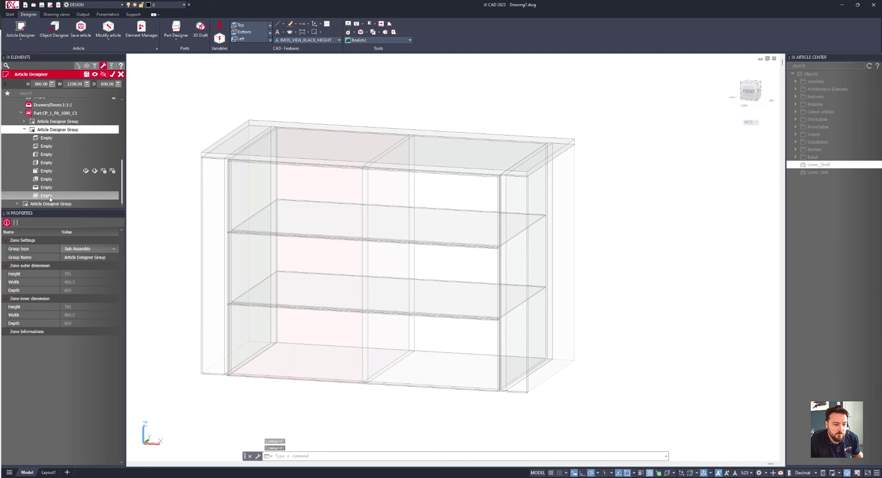
left_click(46, 189)
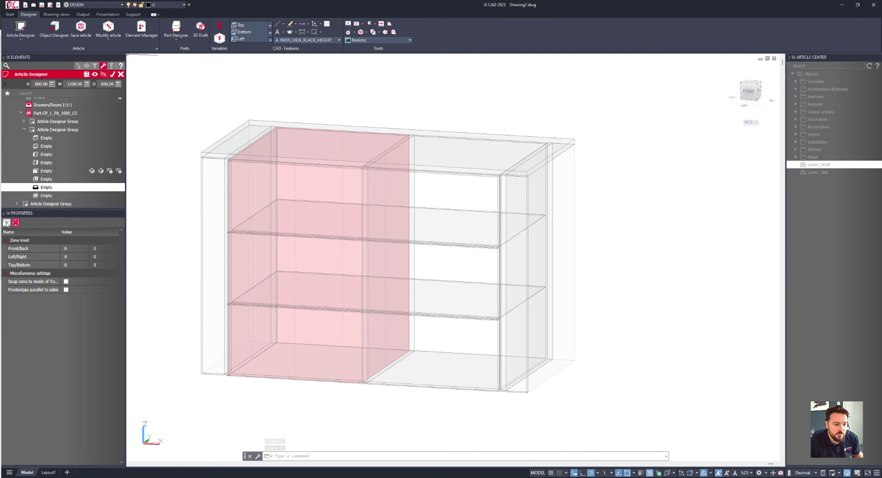
left_click(53, 233)
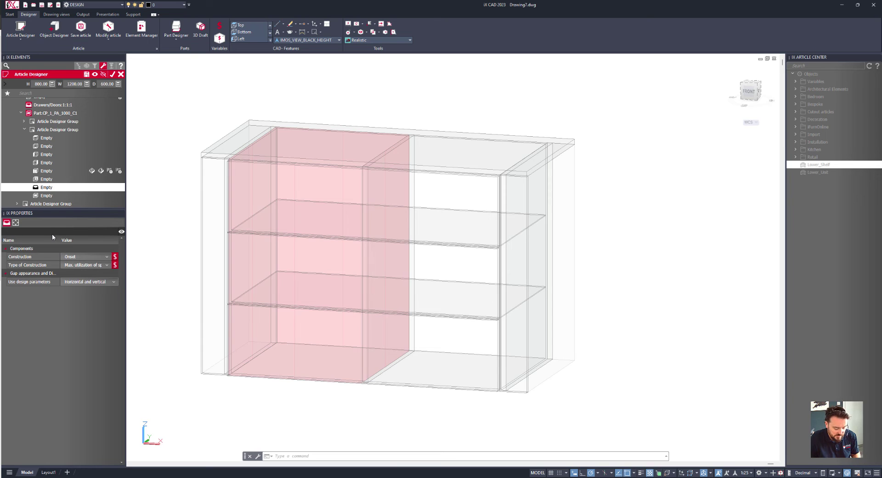
key("Return")
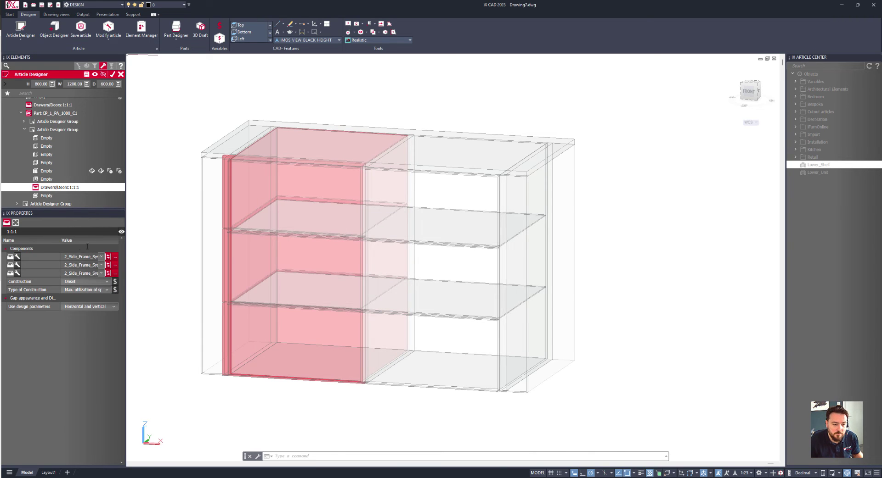
Assign Under_Floor_Guide_1_CDF to all three drawers of the left compartment and review its definition in the Element Manager
left_click(100, 257)
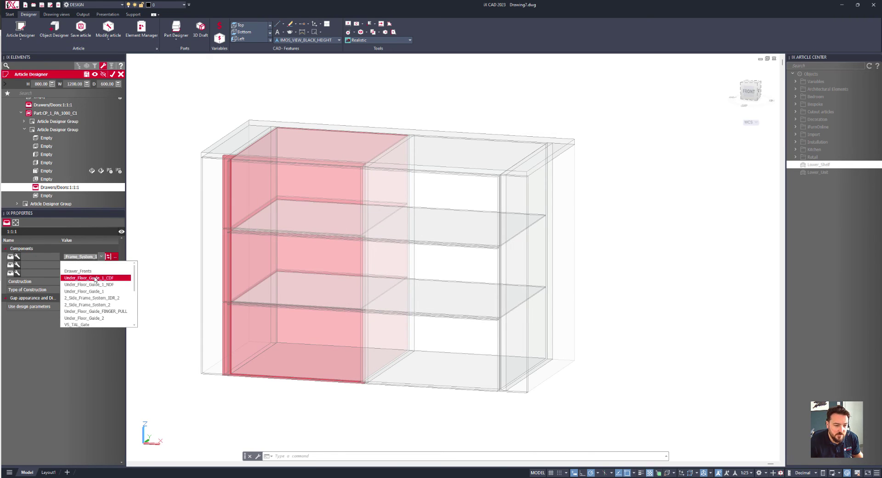
left_click(92, 279)
left_click(101, 265)
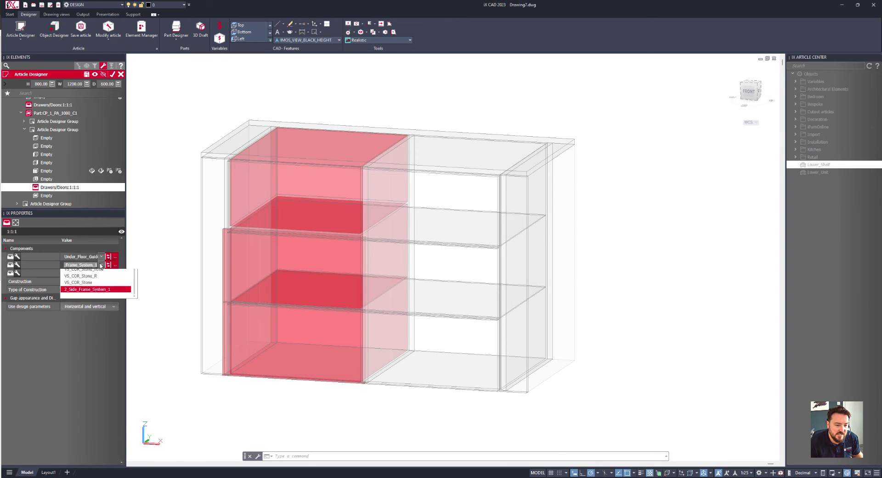
left_click(87, 275)
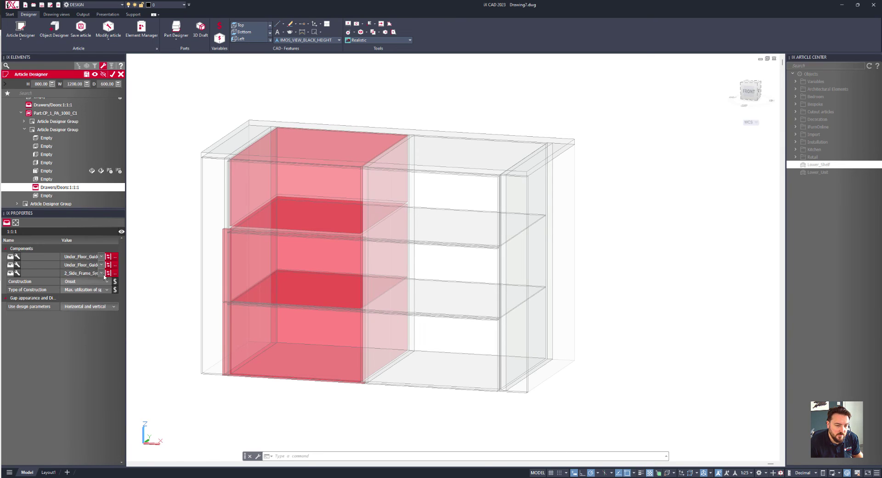
left_click(101, 273)
scroll(100, 282, "up", 5)
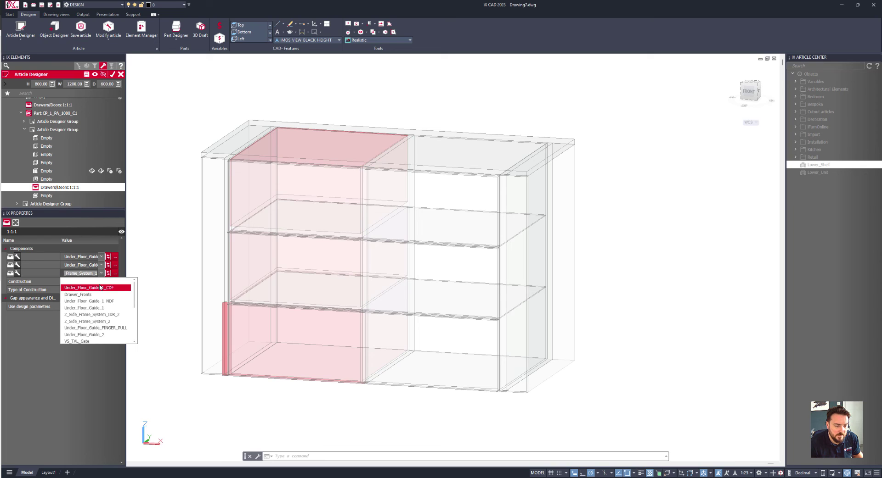
left_click(101, 287)
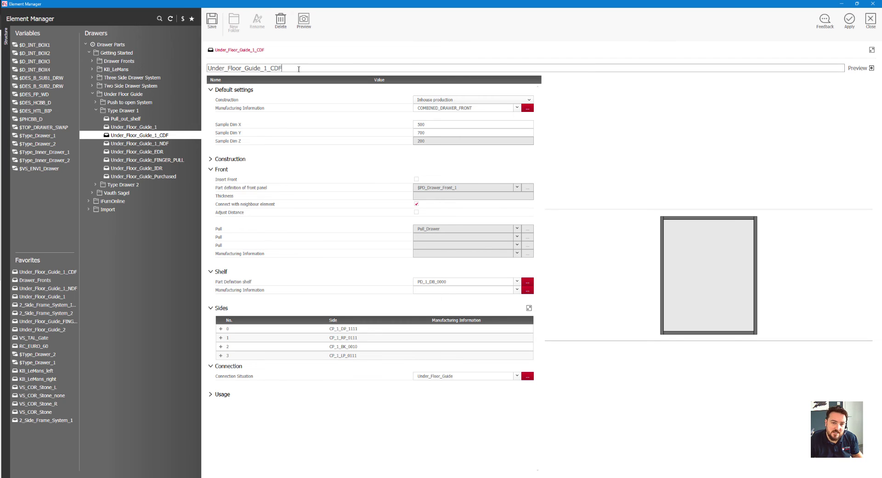
left_click_drag(298, 69, 202, 67)
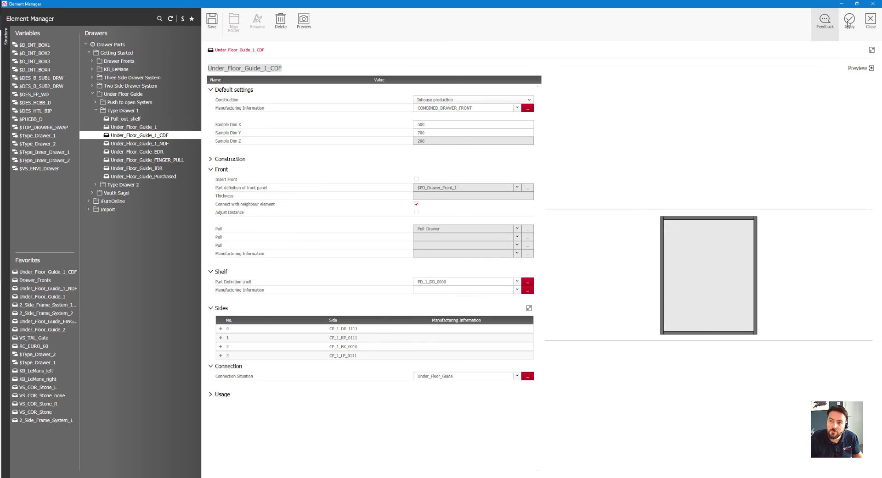
left_click(849, 21)
Set the left drawers' front zone inset to 18, and copy their zone aligned into the right compartment
left_click(50, 189)
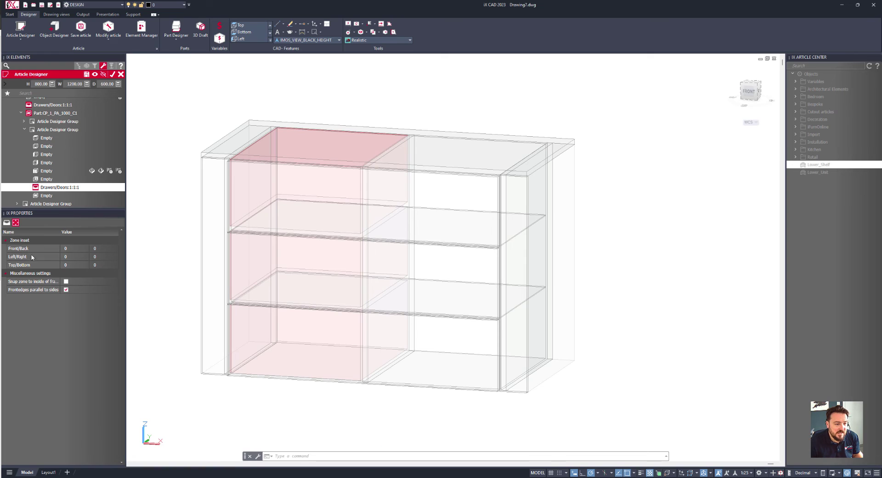
left_click(71, 257)
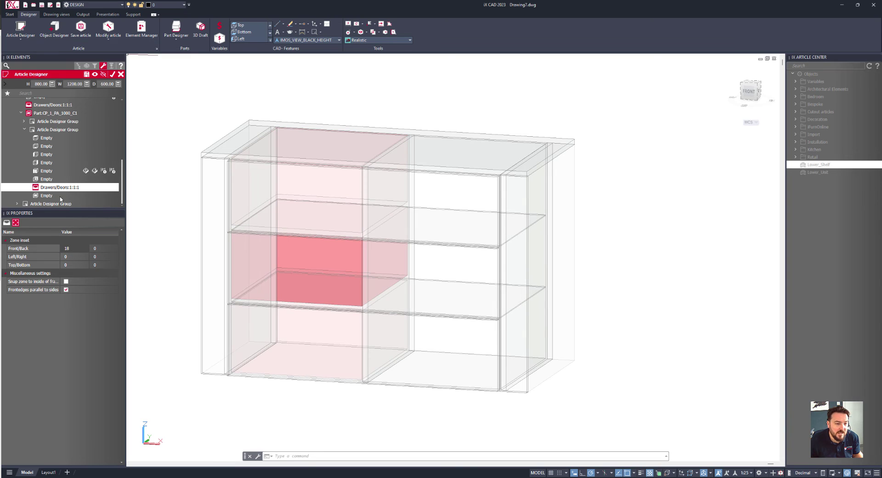
left_click(44, 130)
right_click(44, 133)
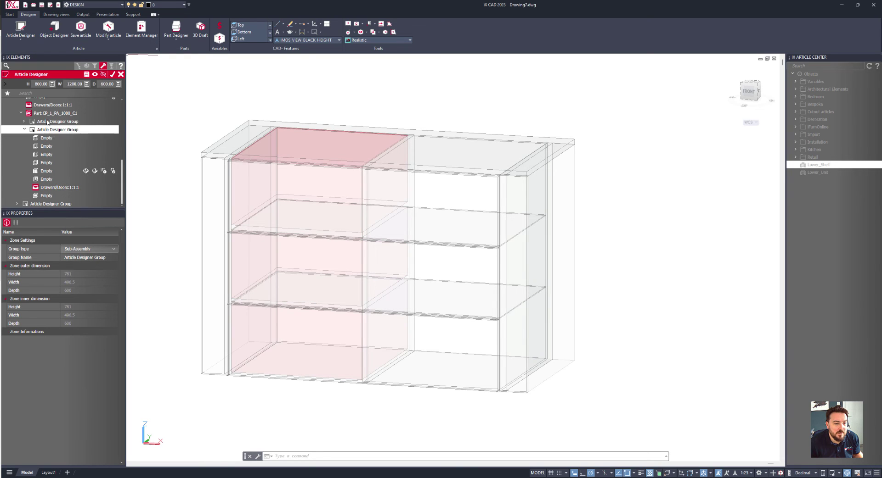
left_click(46, 121)
right_click(50, 125)
left_click(64, 144)
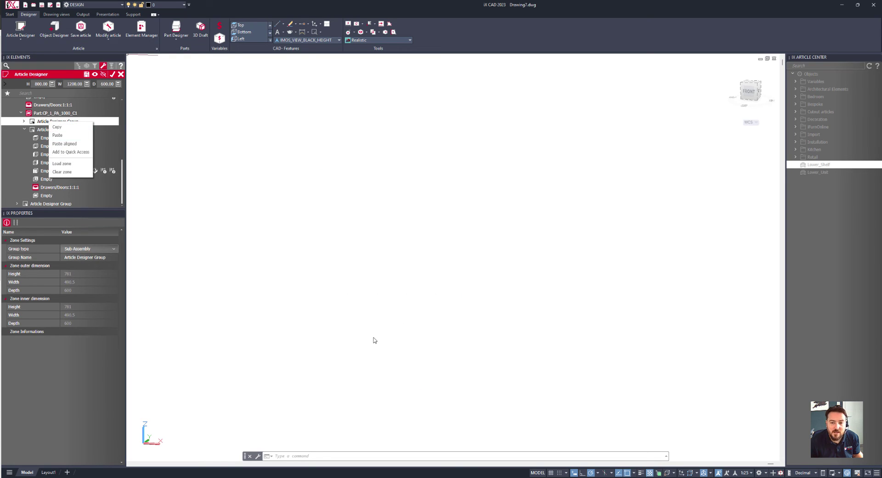
left_click(112, 74)
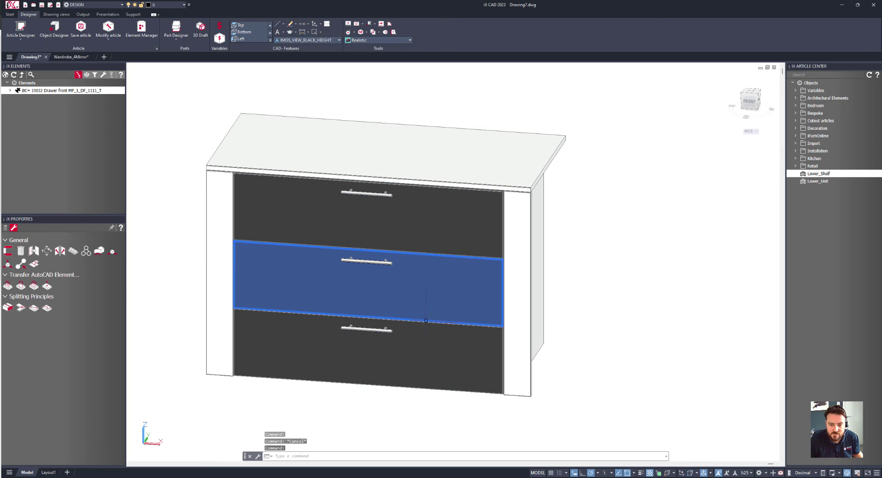
Display the drawer article in the 2D Wireframe visual style
middle_click_drag(381, 298, 625, 320, "shift")
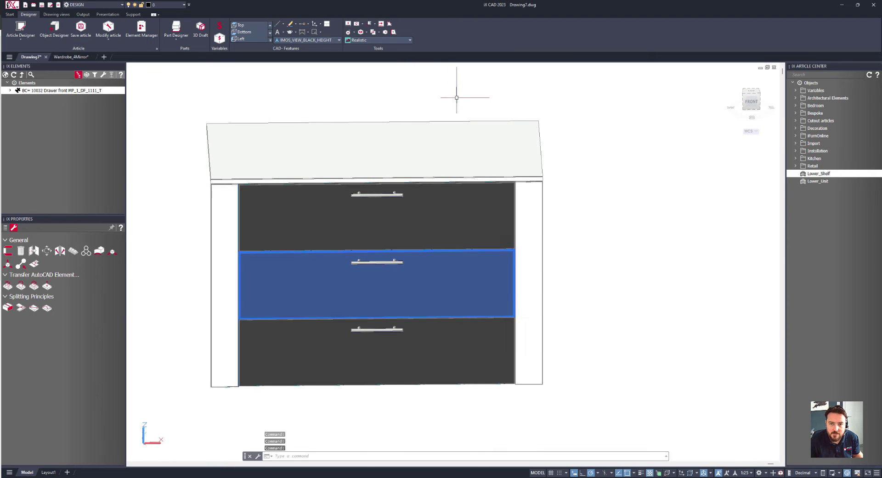
left_click(381, 42)
left_click(359, 56)
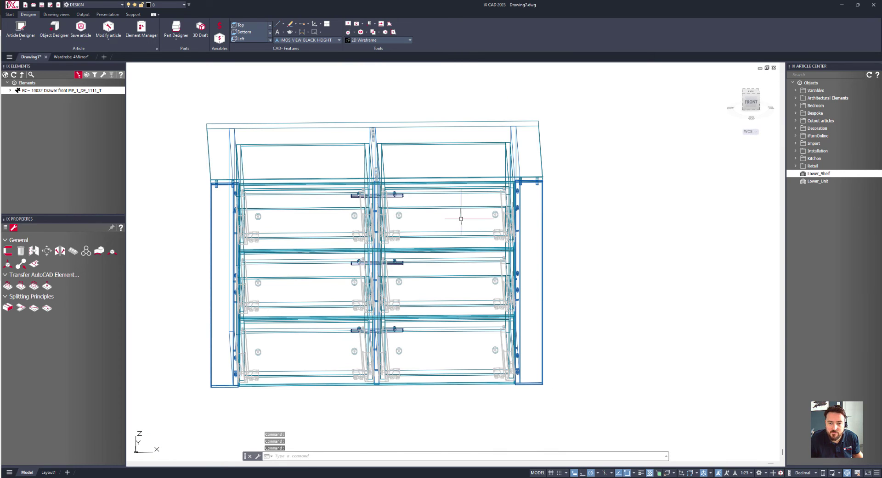
Examine in plan view how the drawer boxes and runners meet the partition and the shared drawer fronts
left_click(751, 92)
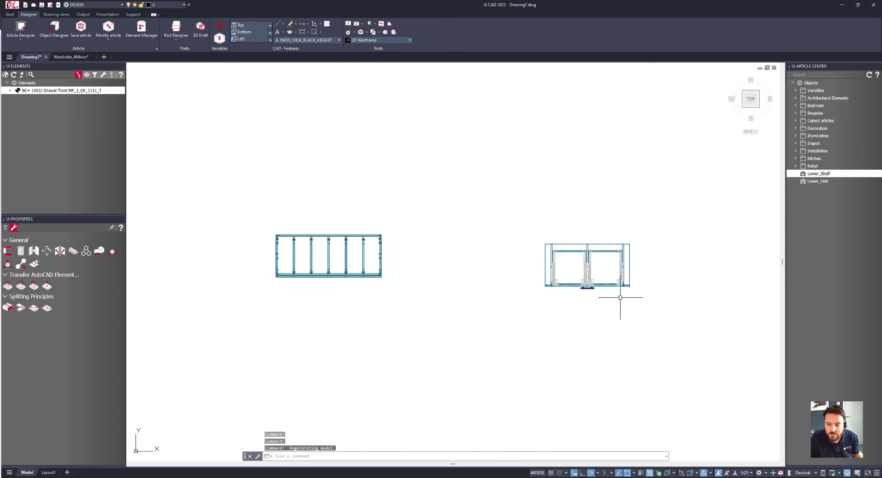
scroll(624, 298, "up", 8)
scroll(418, 353, "up", 4)
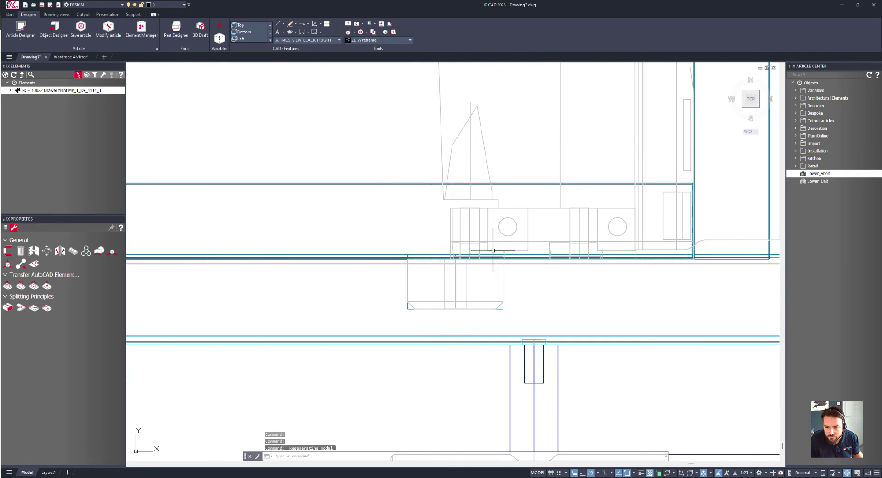
scroll(459, 303, "down", 4)
middle_click_drag(452, 304, 368, 311)
scroll(376, 312, "down", 1)
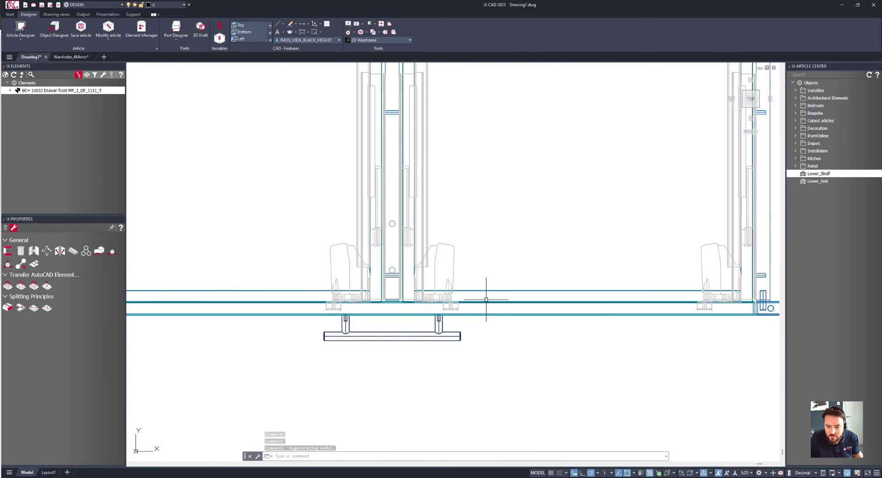
scroll(368, 319, "down", 4)
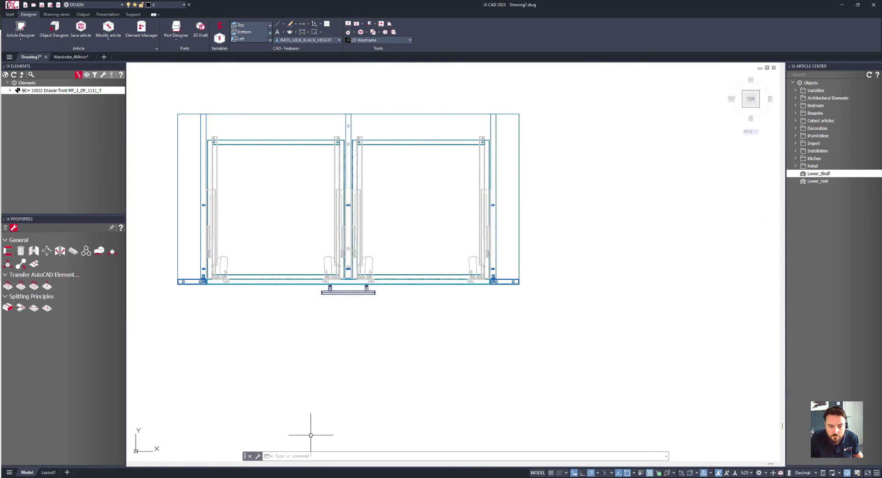
mouse_move(309, 435)
middle_mouse_down("shift")
mouse_move(275, 211)
mouse_move(285, 199)
mouse_move(286, 234)
mouse_move(320, 261)
middle_mouse_up("shift")
Reopen the drawer article for modification, save it to the article library as Lower_Drawer_Unit, and close the design
right_click(155, 104)
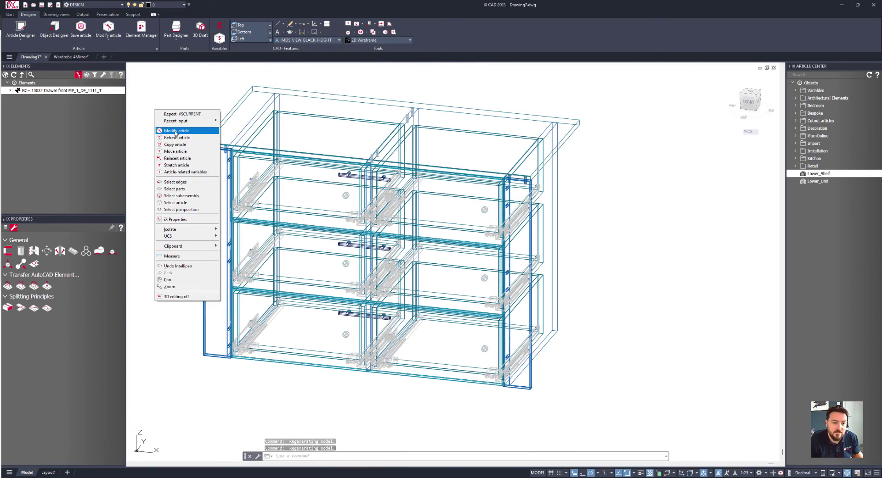
left_click(179, 131)
left_click(207, 147)
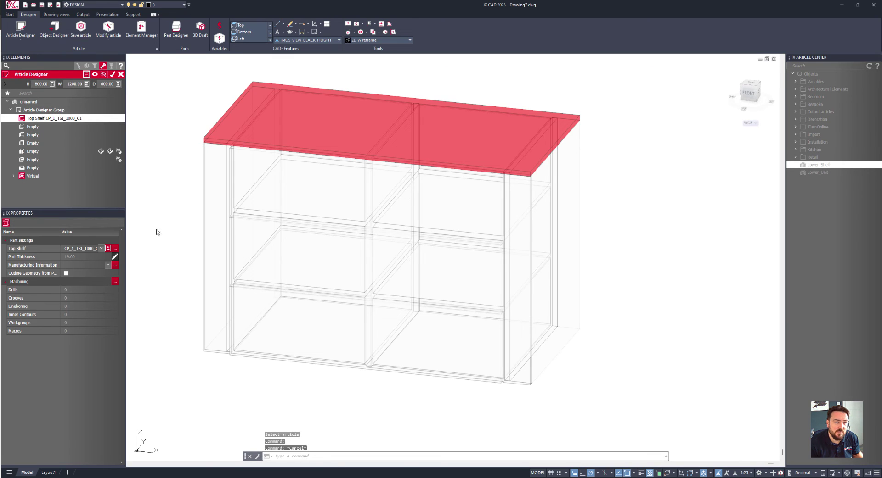
left_click(86, 74)
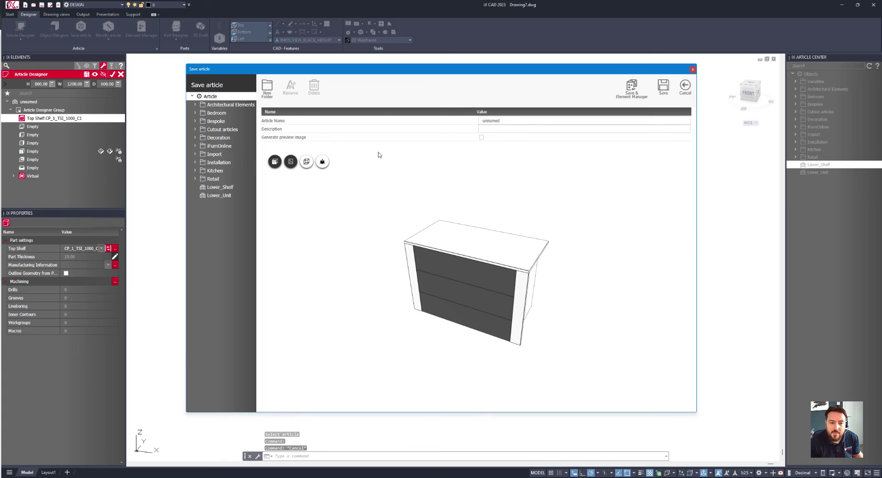
left_click_drag(514, 122, 470, 126)
left_click(225, 187)
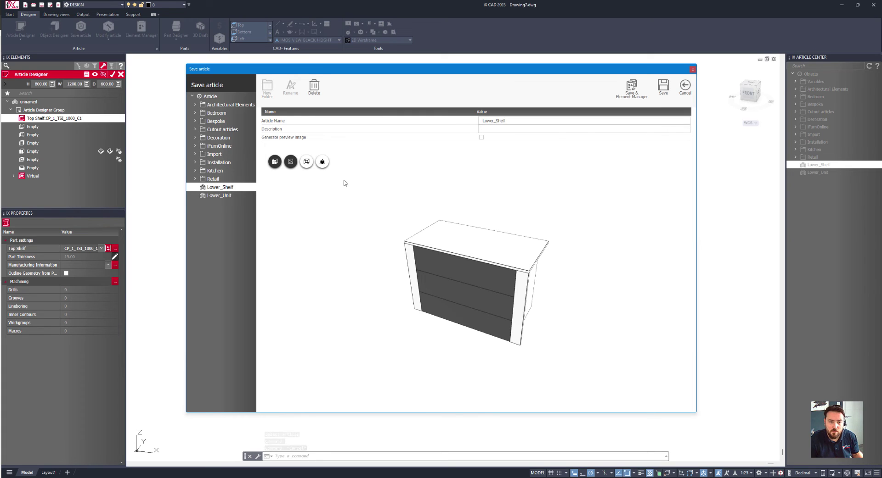
key("Down")
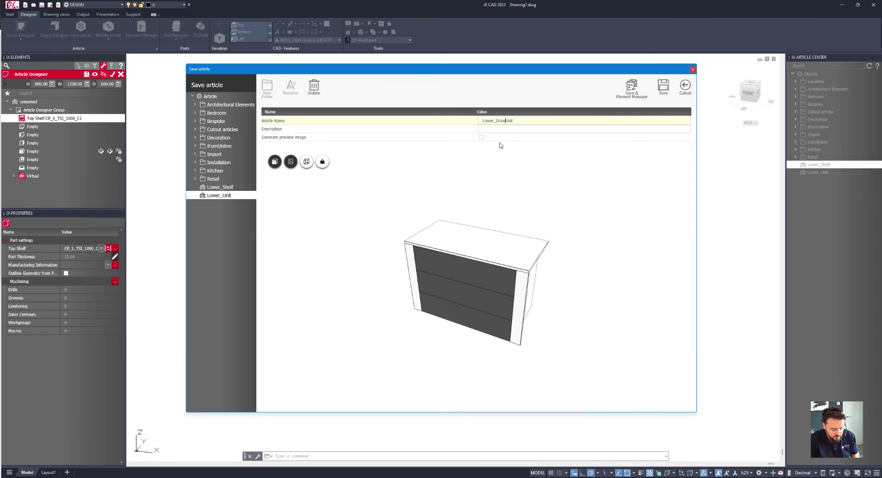
left_click(663, 87)
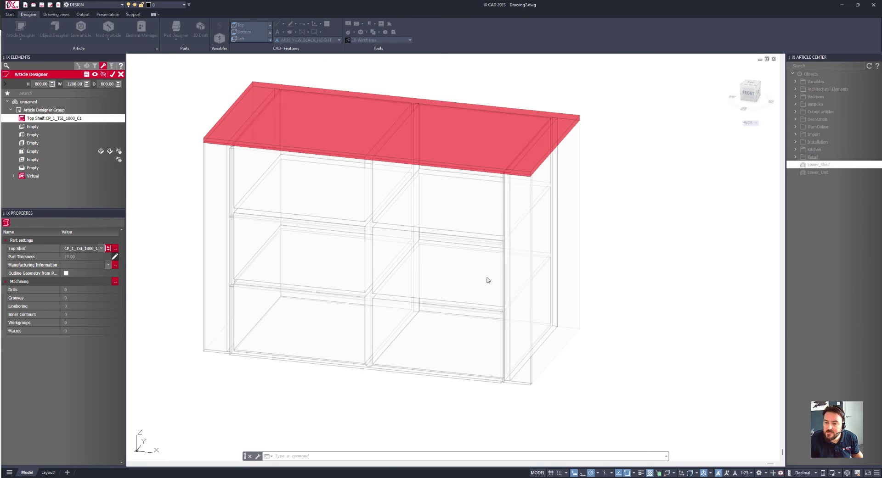
left_click(112, 75)
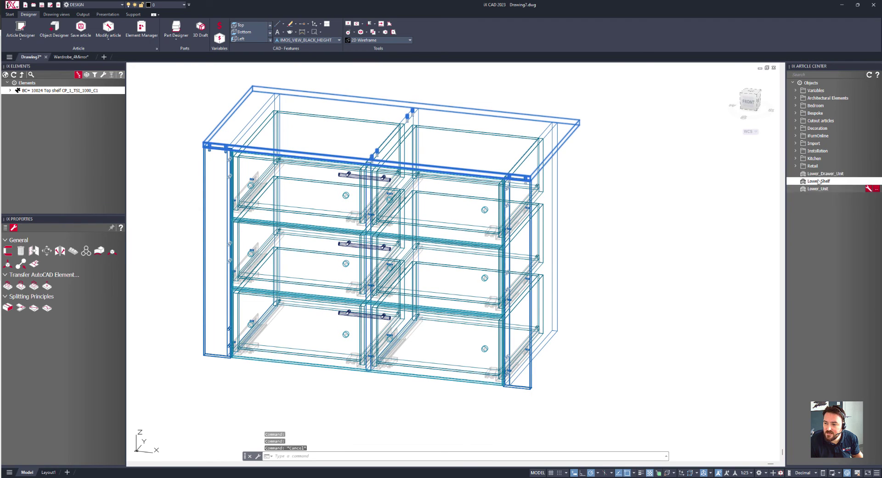
Open the wardrobe article in the drawing for modification
scroll(355, 262, "down", 1)
middle_click_drag(356, 262, 578, 268)
scroll(578, 269, "down", 1)
scroll(382, 285, "down", 2)
middle_click_drag(288, 284, 341, 305)
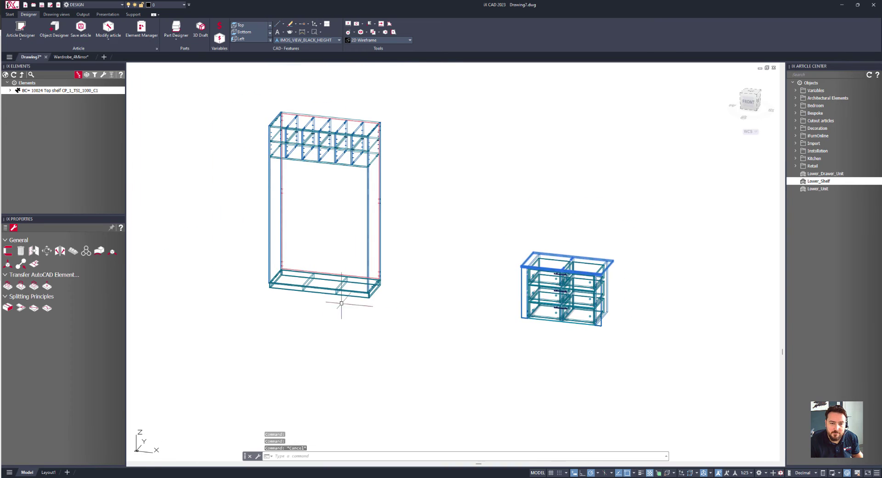
scroll(225, 275, "up", 4)
middle_click_drag(288, 278, 180, 314)
right_click(179, 315)
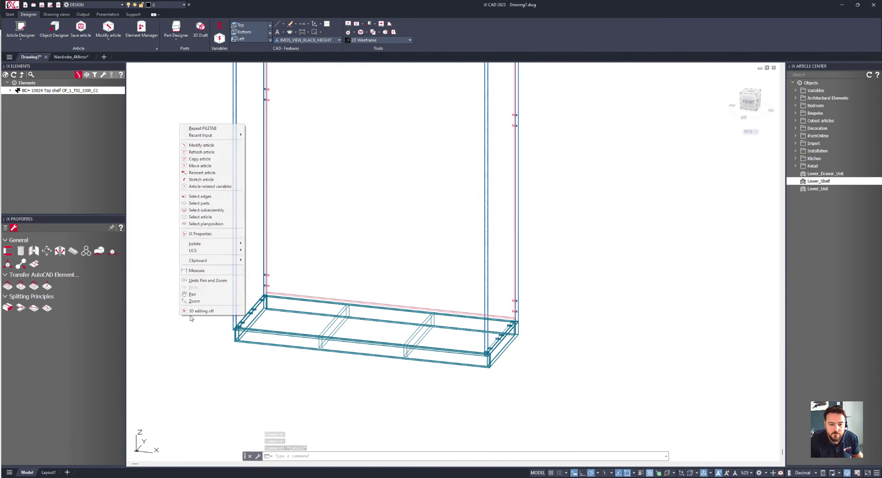
left_click(201, 145)
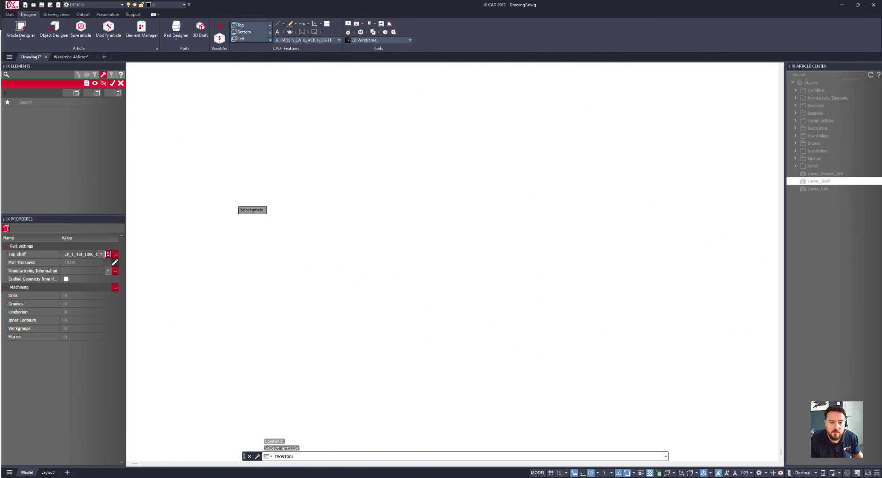
middle_click_drag(269, 208, 250, 306)
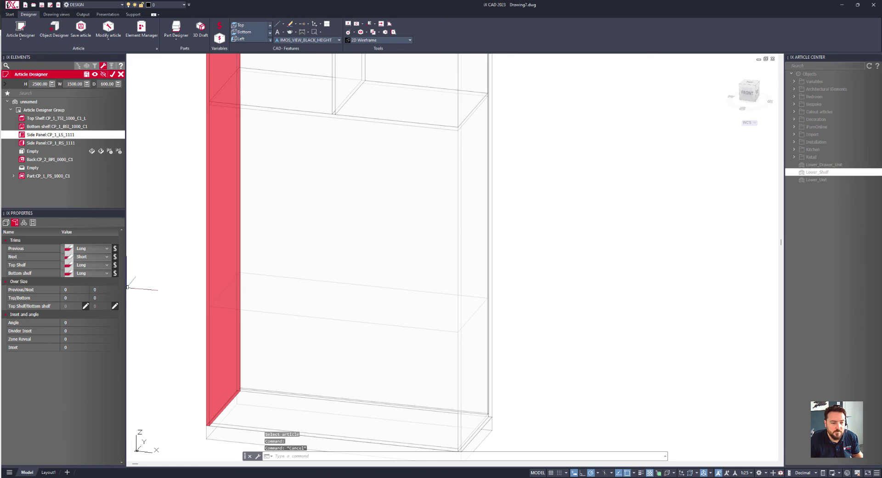
Make the innermost empty zone of the wardrobe's lower section an article zone containing Lower_Drawer_Unit, and finish the design
left_click(14, 177)
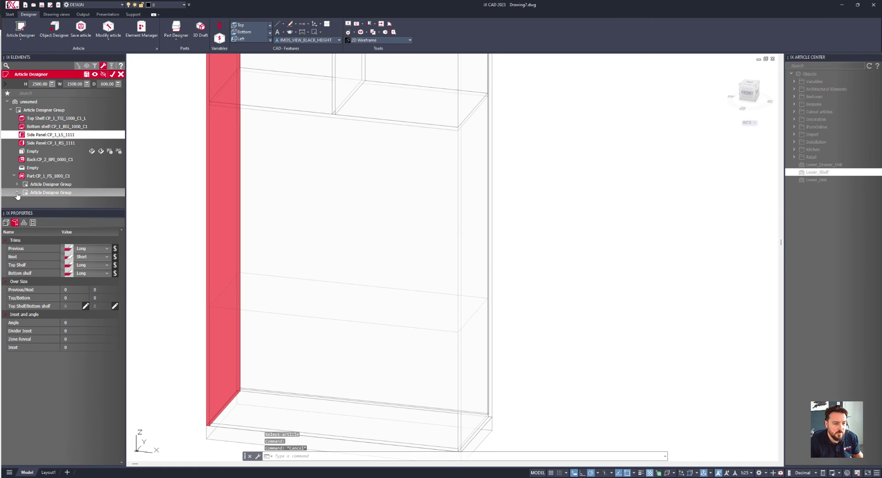
left_click(17, 193)
left_click(21, 204)
left_click(23, 205)
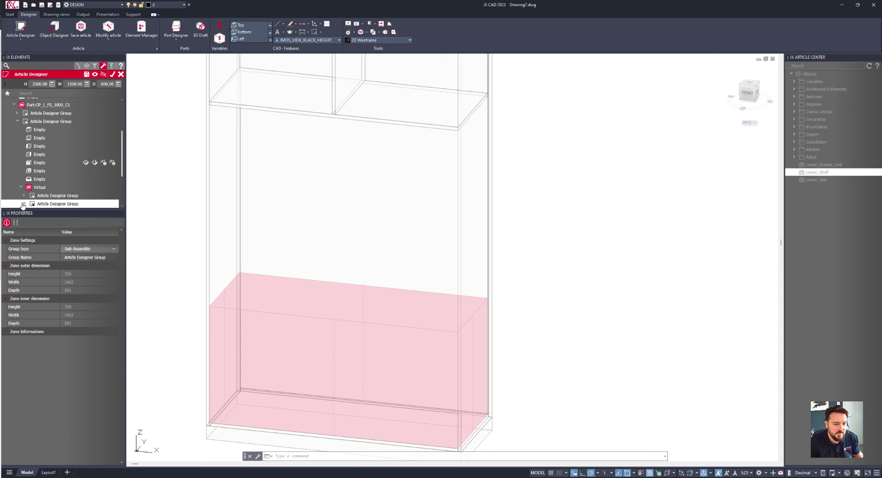
left_click(24, 204)
left_click(47, 204)
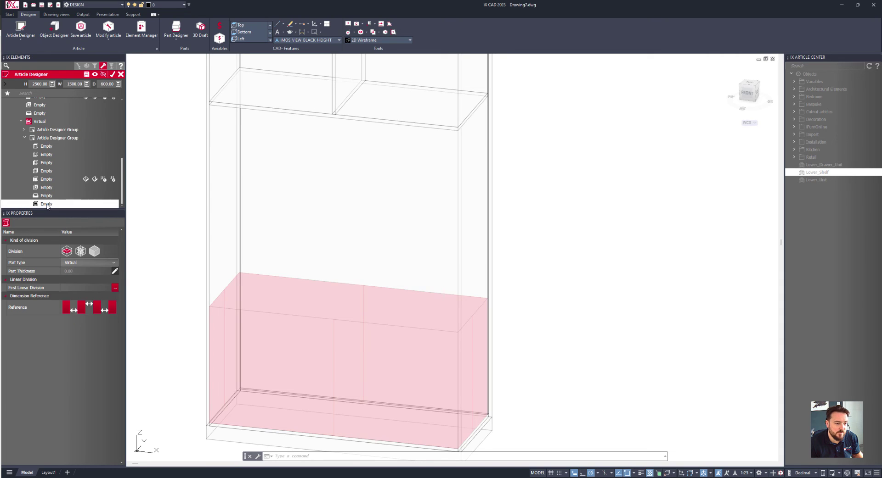
left_click(95, 251)
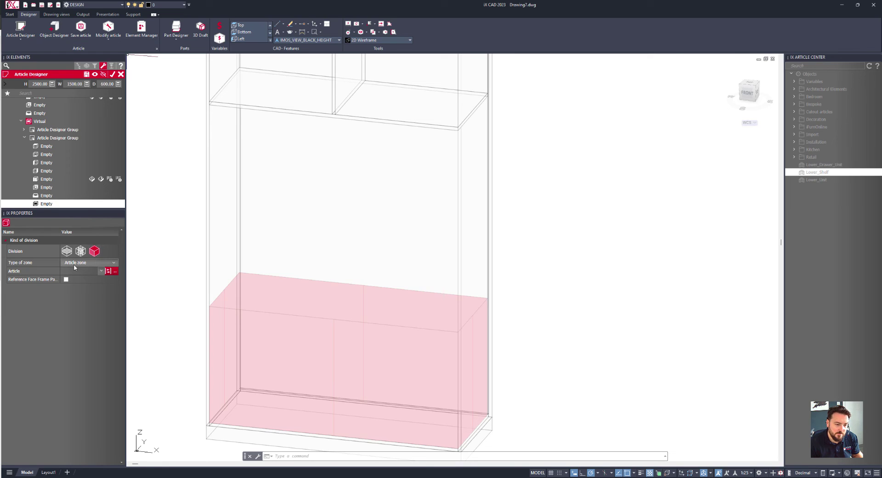
left_click(101, 272)
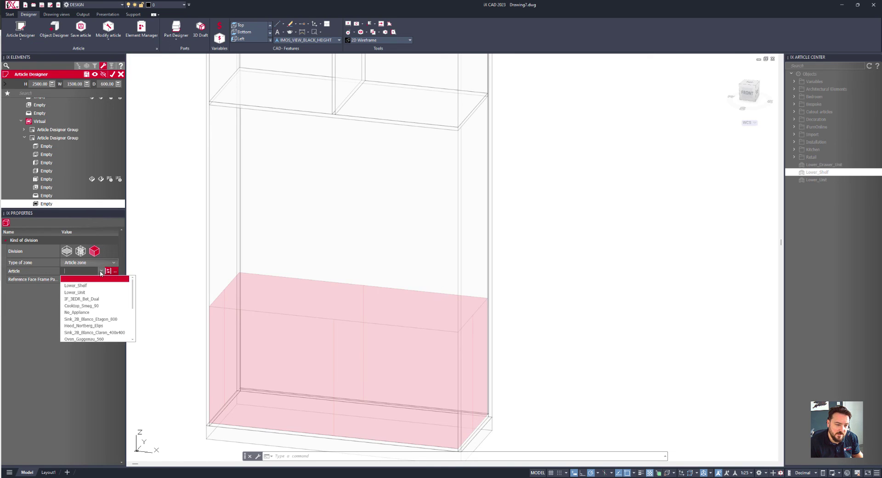
left_click(115, 271)
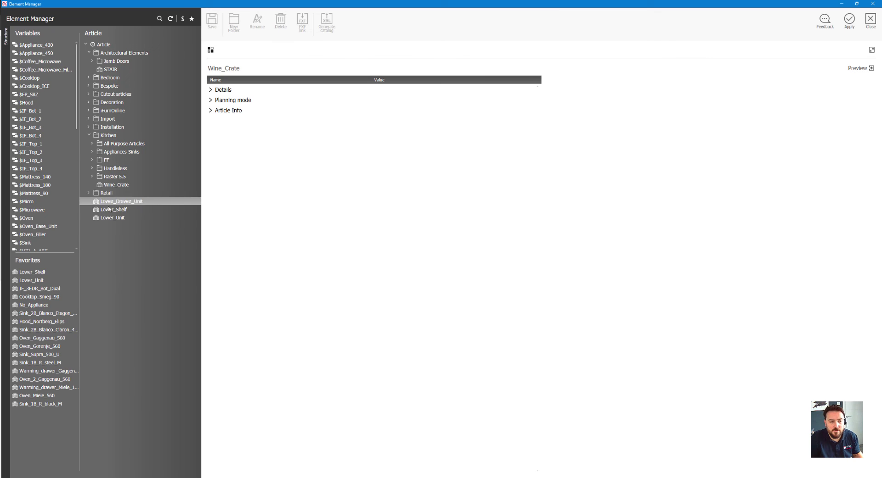
double_click(110, 201)
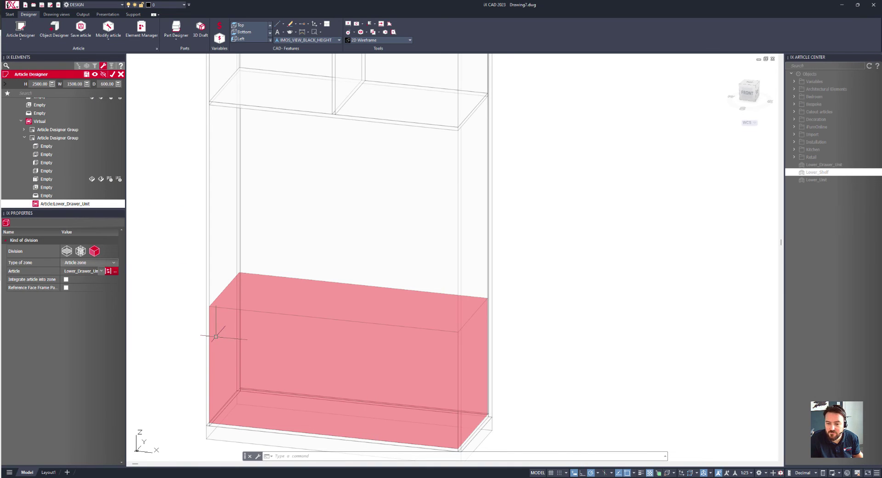
left_click(112, 75)
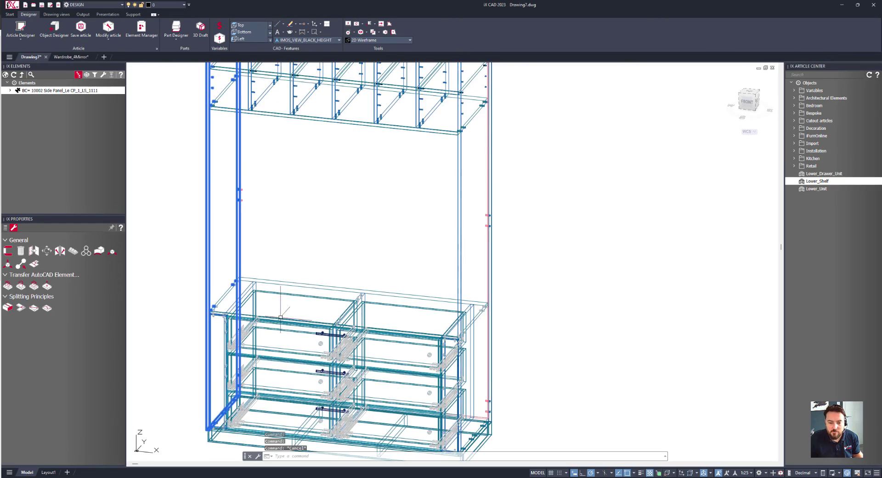
Display the wardrobe in the Realistic visual style and look at the built-in drawer unit from the front
mouse_move(288, 278)
middle_mouse_down()
mouse_move(291, 244)
mouse_move(209, 290)
mouse_move(250, 268)
middle_mouse_up()
left_click(362, 42)
left_click(358, 80)
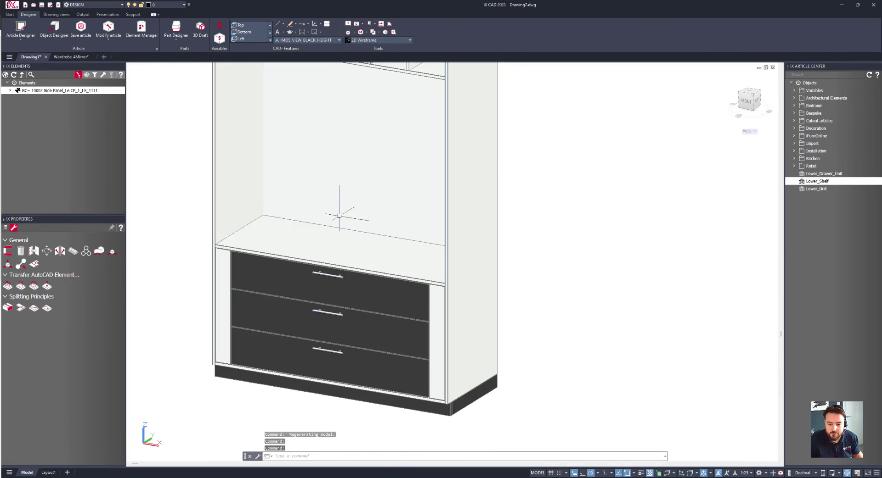
mouse_move(255, 358)
middle_mouse_down("shift")
mouse_move(343, 372)
mouse_move(216, 363)
middle_mouse_up("shift")
Reopen the wardrobe article, set the Divider Inset of the lower zone's front to 100, and display the generated parts
right_click(164, 302)
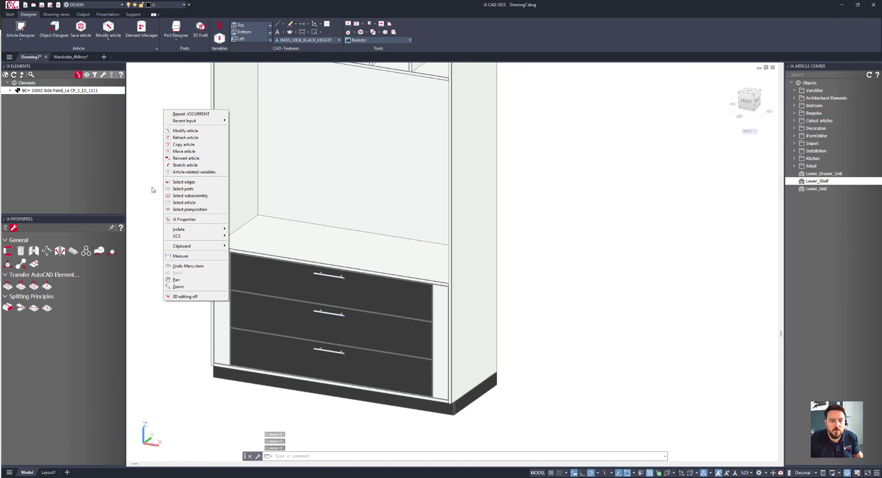
left_click(185, 131)
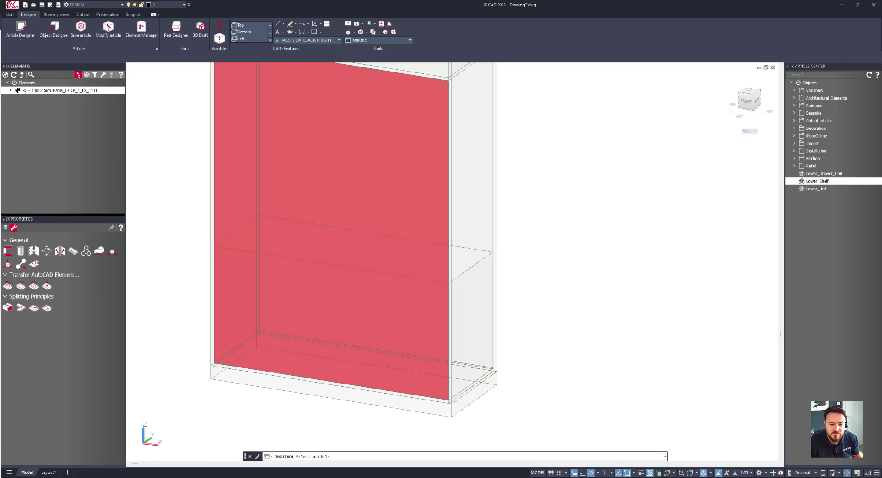
left_click(226, 262)
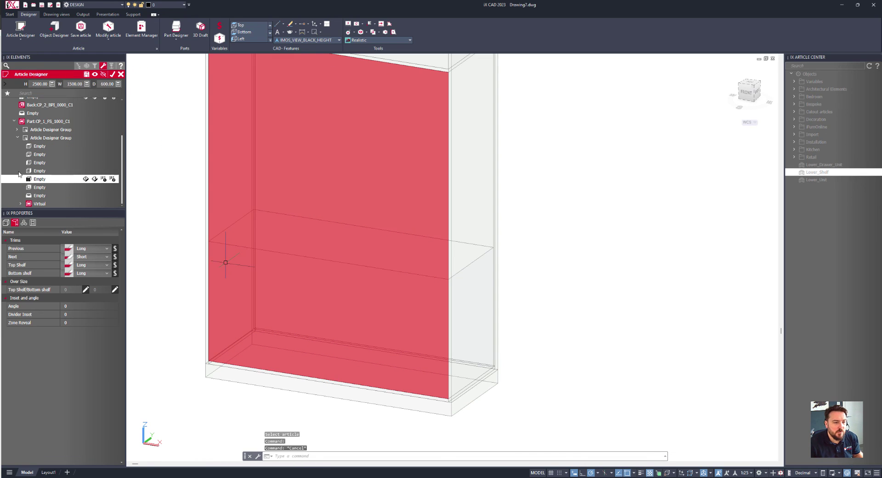
left_click(76, 315)
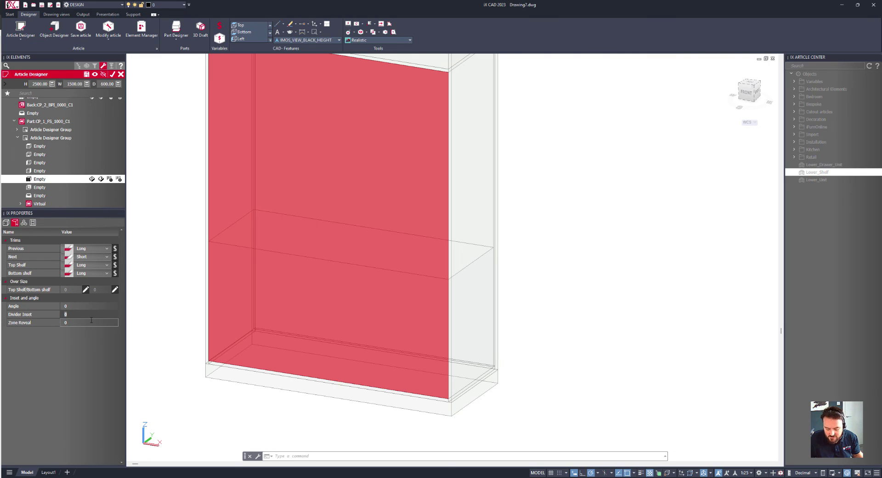
key("Return")
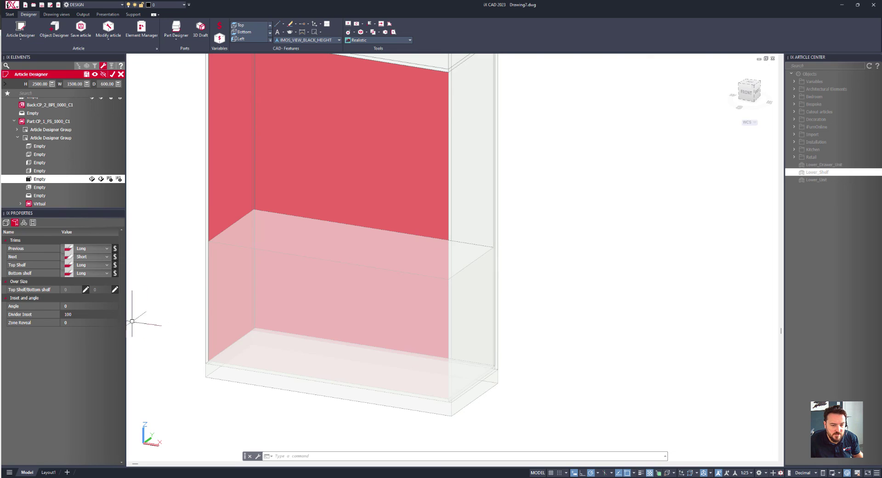
left_click(105, 75)
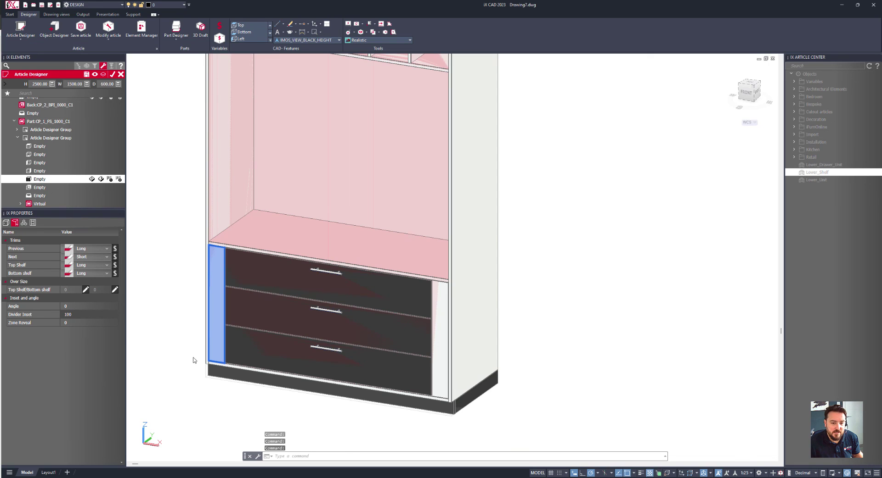
Set the Zone Reveal of the lower zone's front to 100 and view the drawer unit's setback inside the wardrobe
left_click(72, 323)
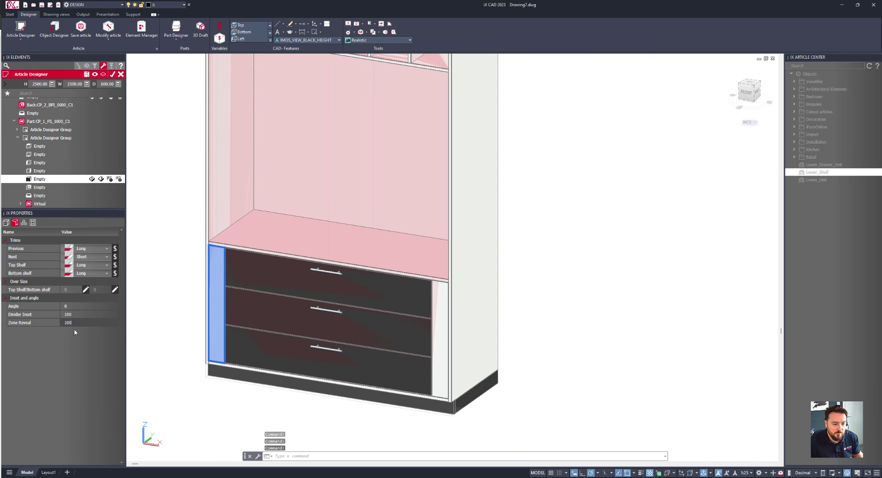
type("100")
key("Return")
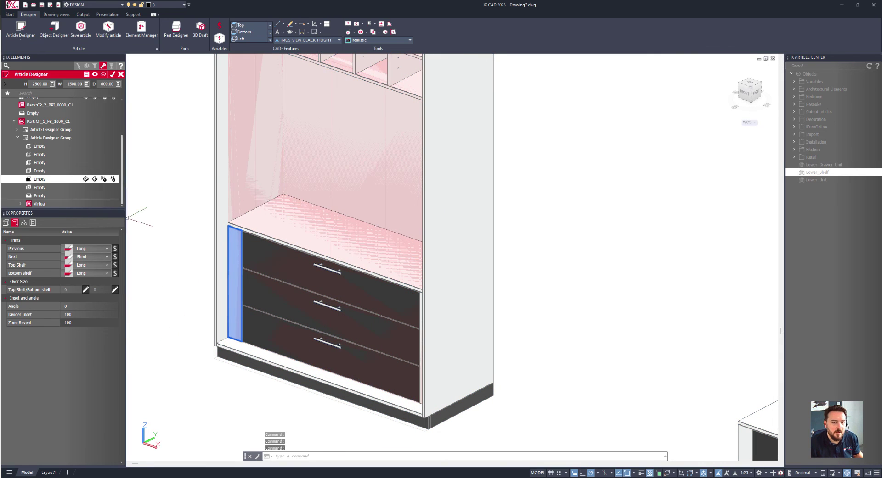
scroll(246, 173, "up", 2)
scroll(211, 191, "down", 5)
scroll(35, 151, "up", 3)
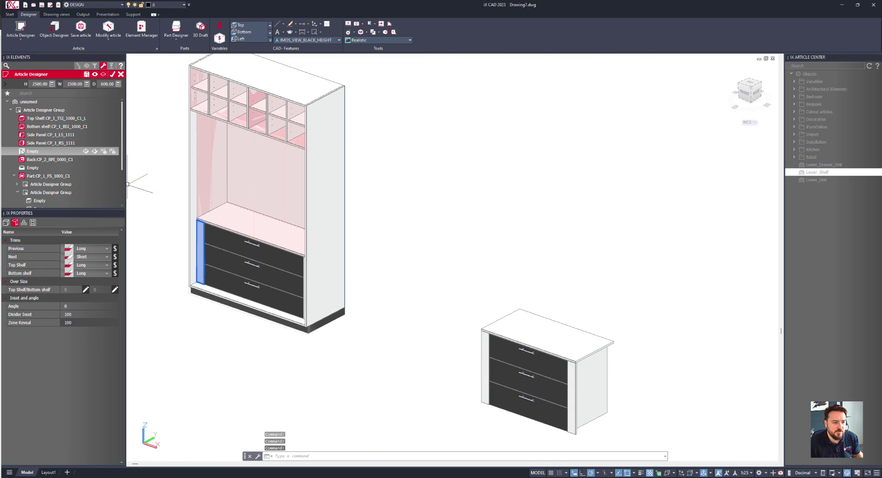
Add a door to the wardrobe's empty main front, using the double-door construction principle CP_DDO_H_PM_FD, and close the design
left_click(24, 153)
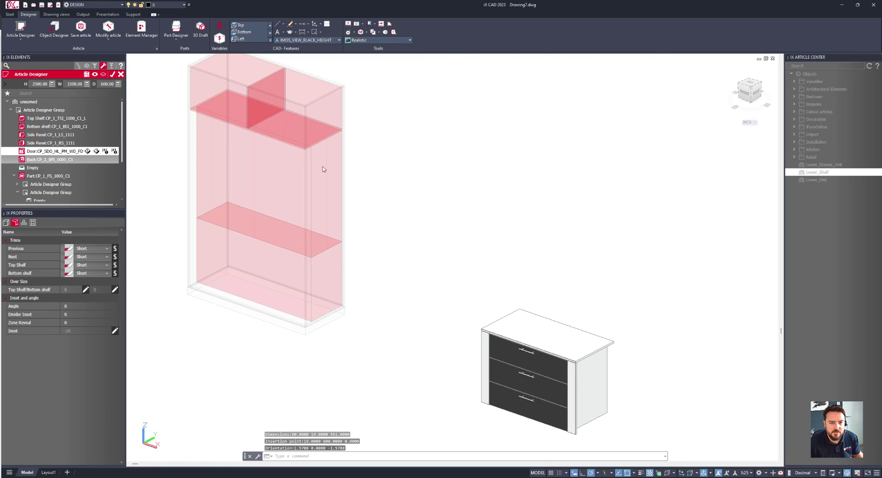
left_click(5, 224)
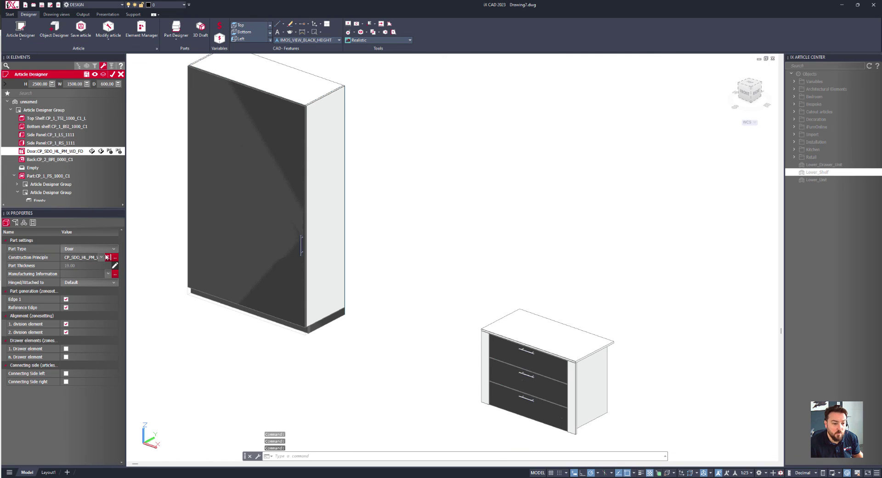
left_click(101, 258)
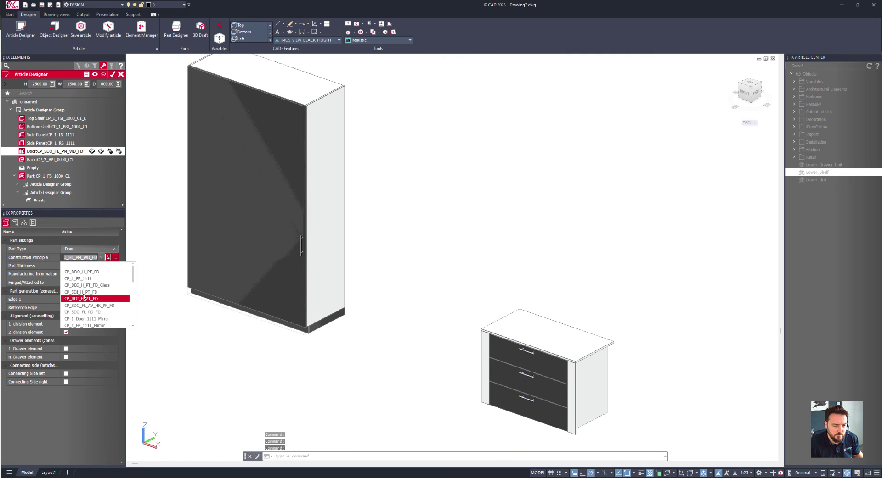
left_click(82, 272)
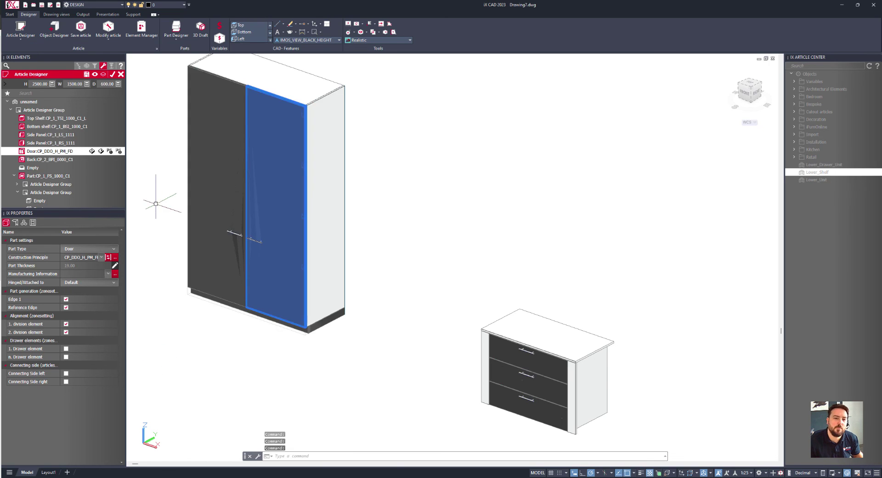
key("Escape")
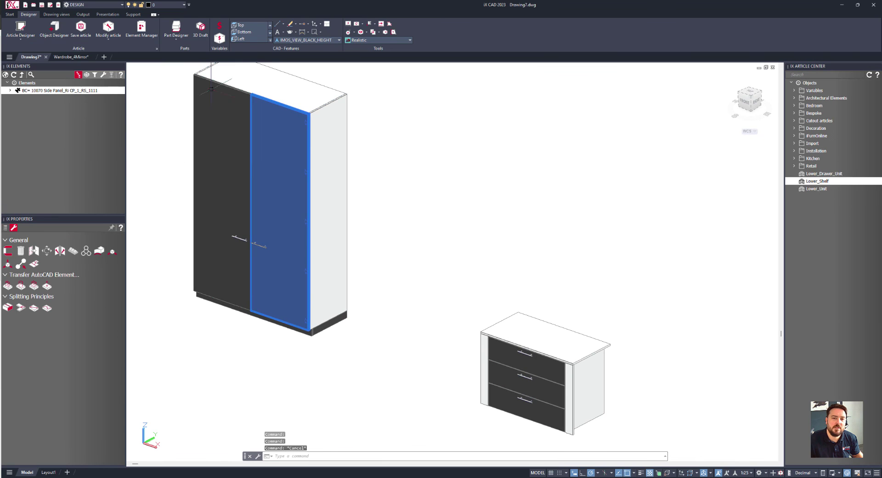
Play the article animation on the wardrobe doors to open them and view the interior from the front
left_click(108, 14)
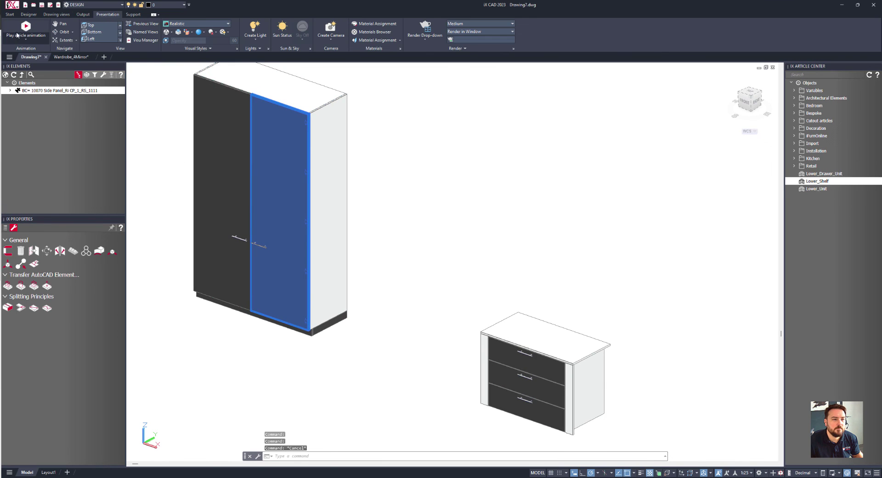
left_click(25, 29)
left_click(234, 234)
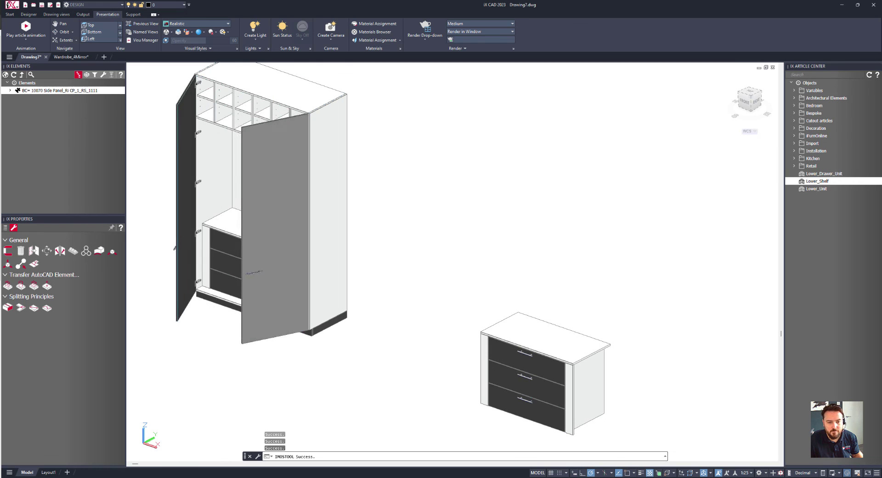
middle_click_drag(179, 370, 326, 405, "shift")
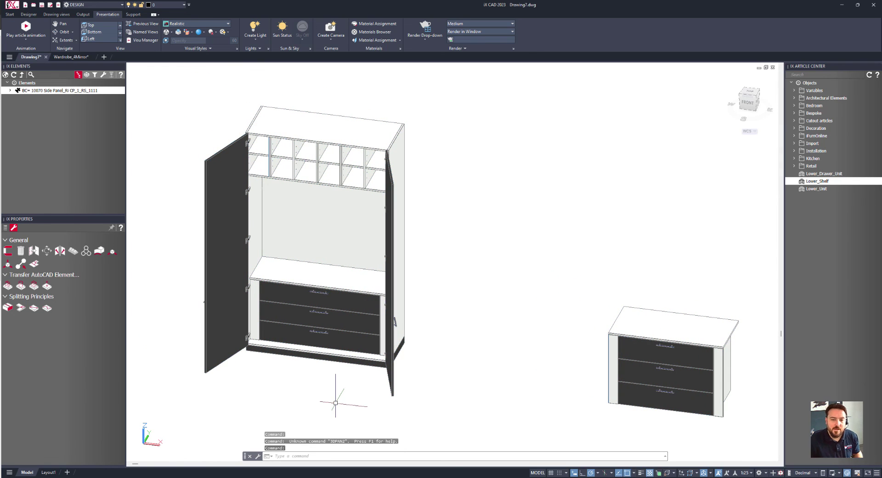